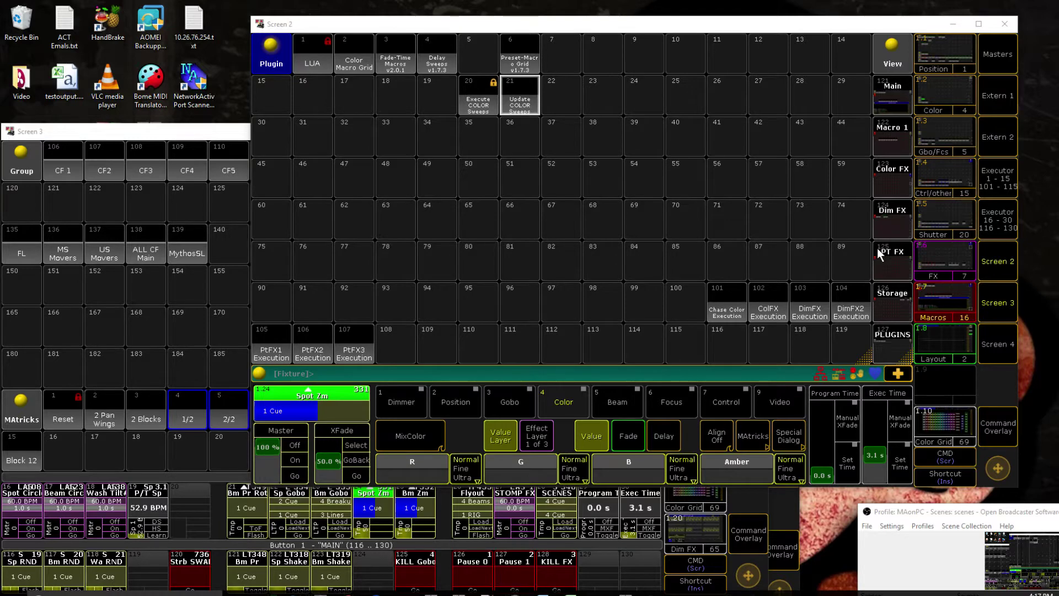
- Enable keyboard shortcuts and open the show's Patch & Fixture Schedule from the setup
click(1018, 393)
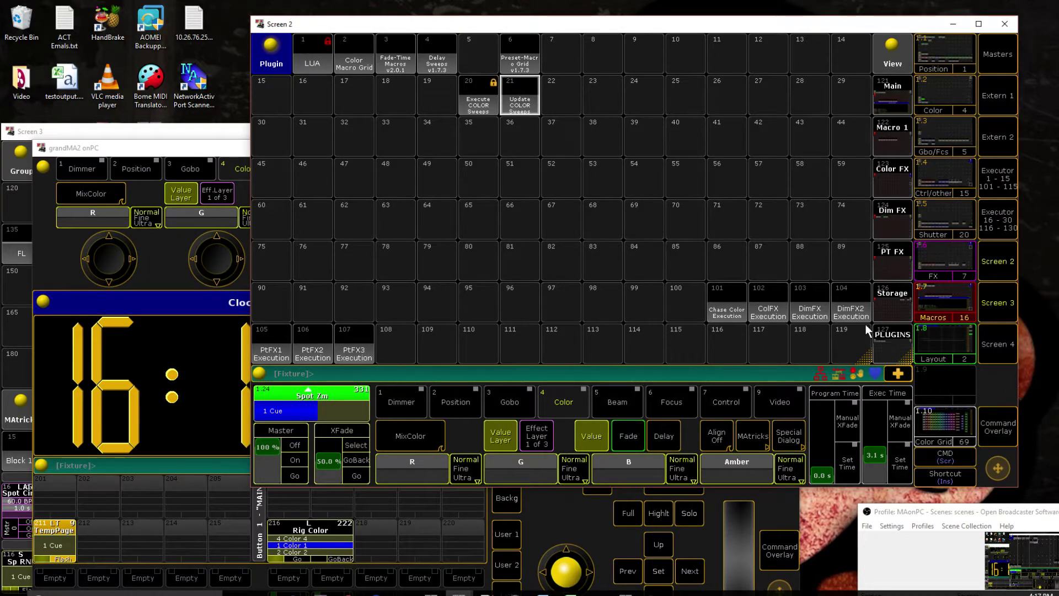
key(Insert)
key(alt+s)
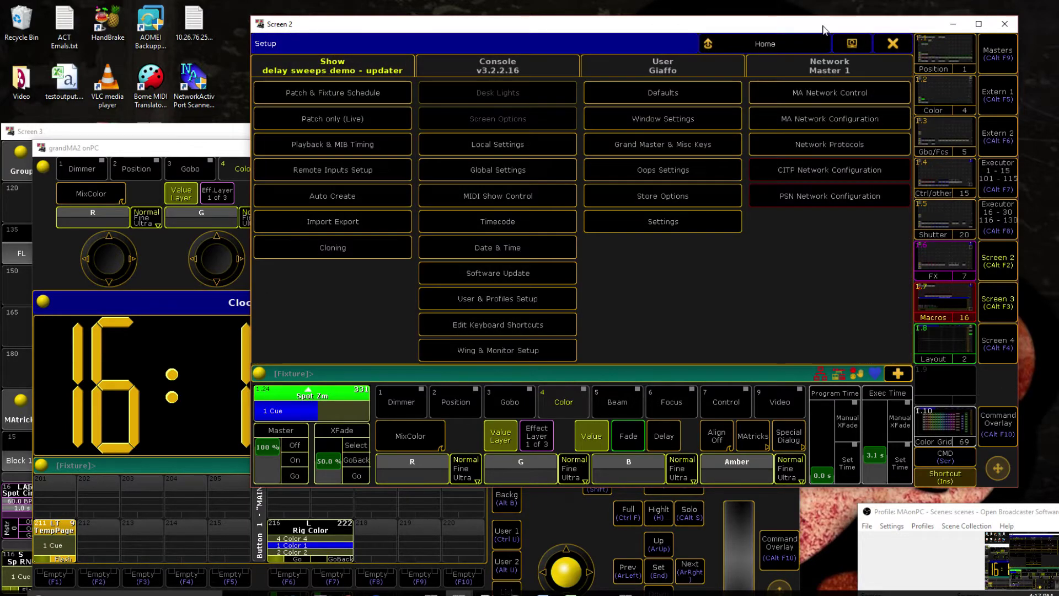
click(335, 92)
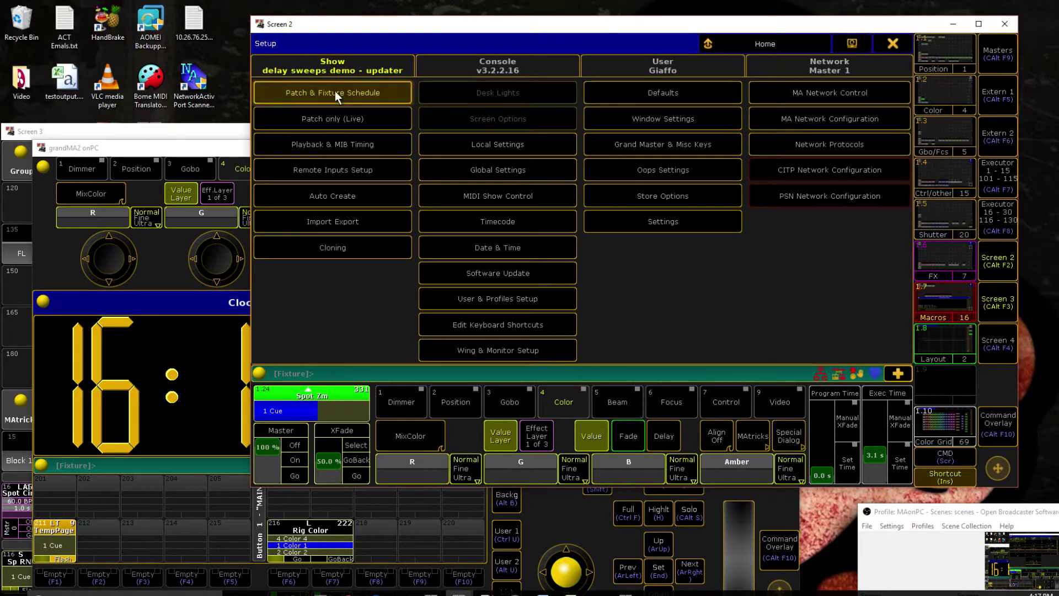
- Review the fixtures in the VL 2500 and Vipers patch layers, and close the schedule and setup
click(309, 113)
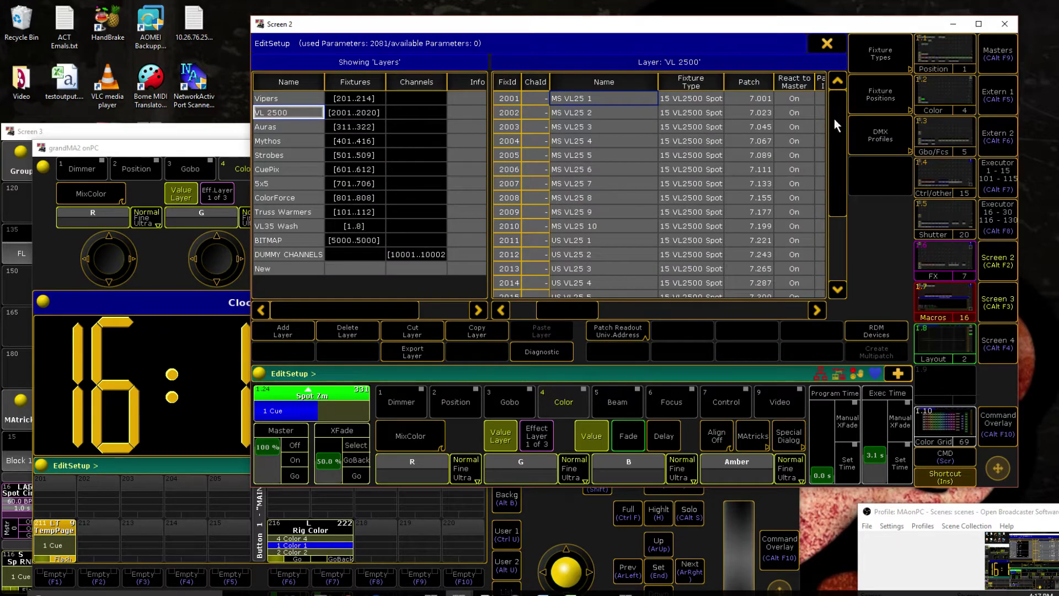
mouse_move(838, 117)
mouse_down()
mouse_move(838, 226)
mouse_move(848, 117)
mouse_up()
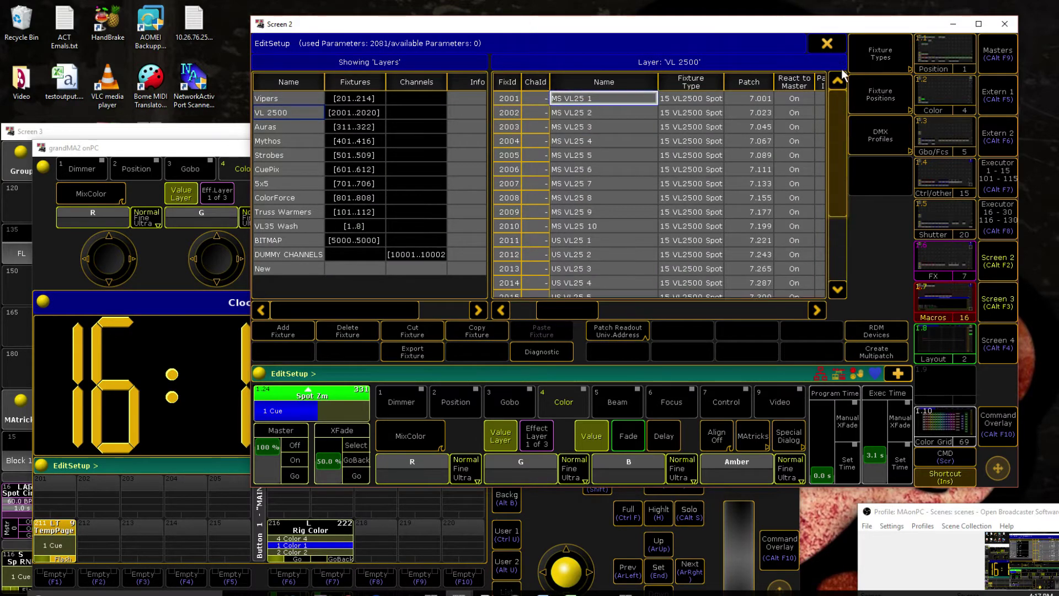
click(290, 104)
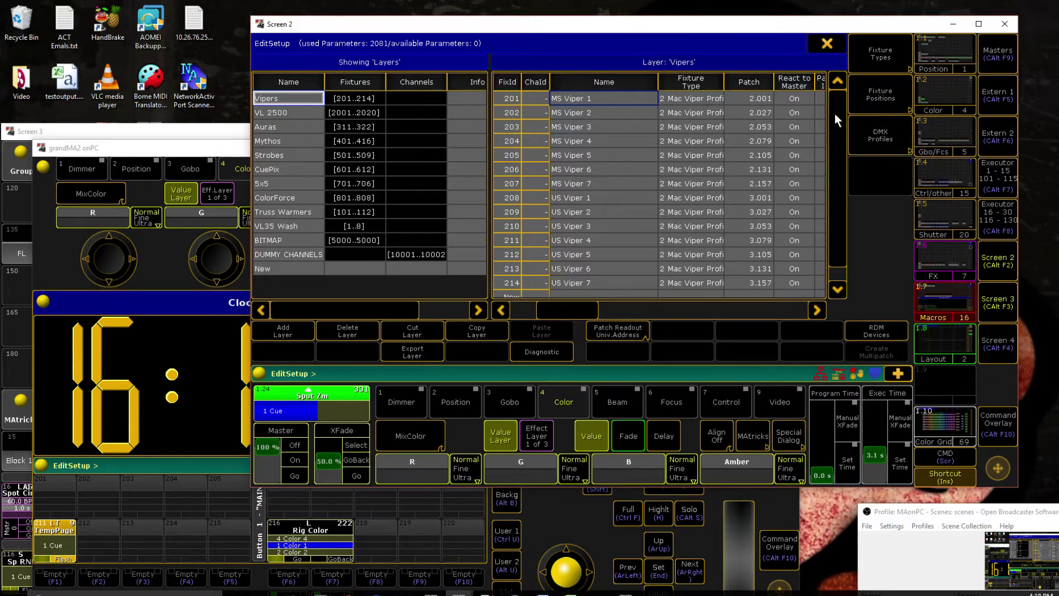
click(838, 43)
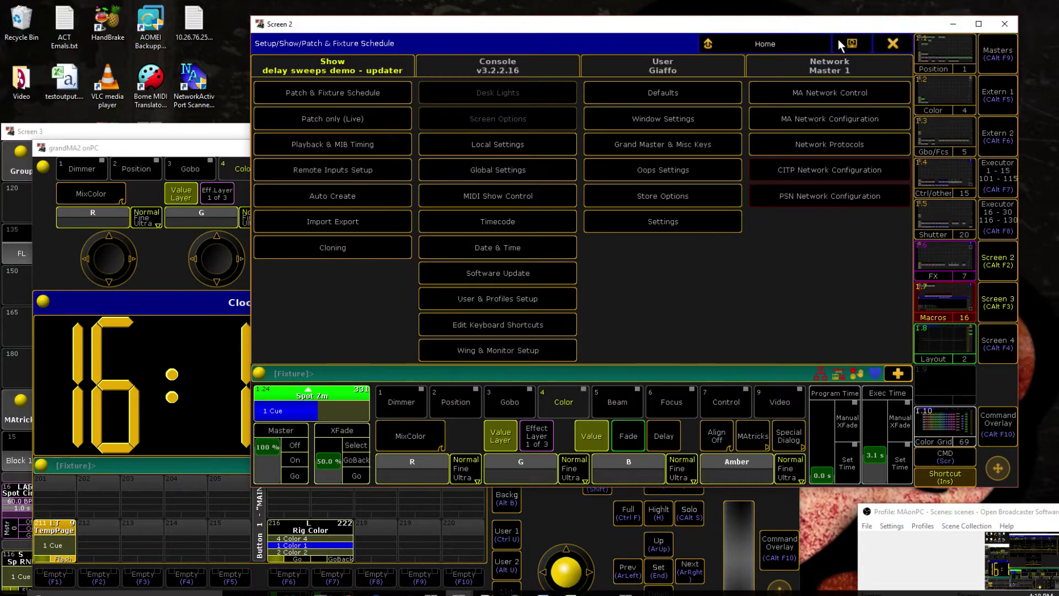
click(885, 49)
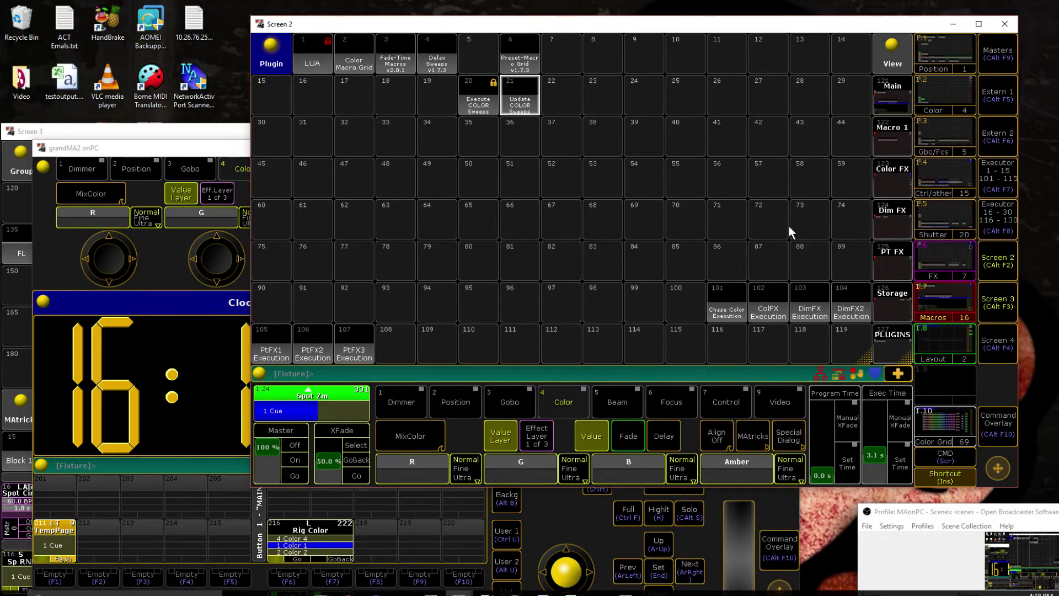
- Open the Color Grid view and run the ALL White and ALL Red macros on the rig
click(946, 420)
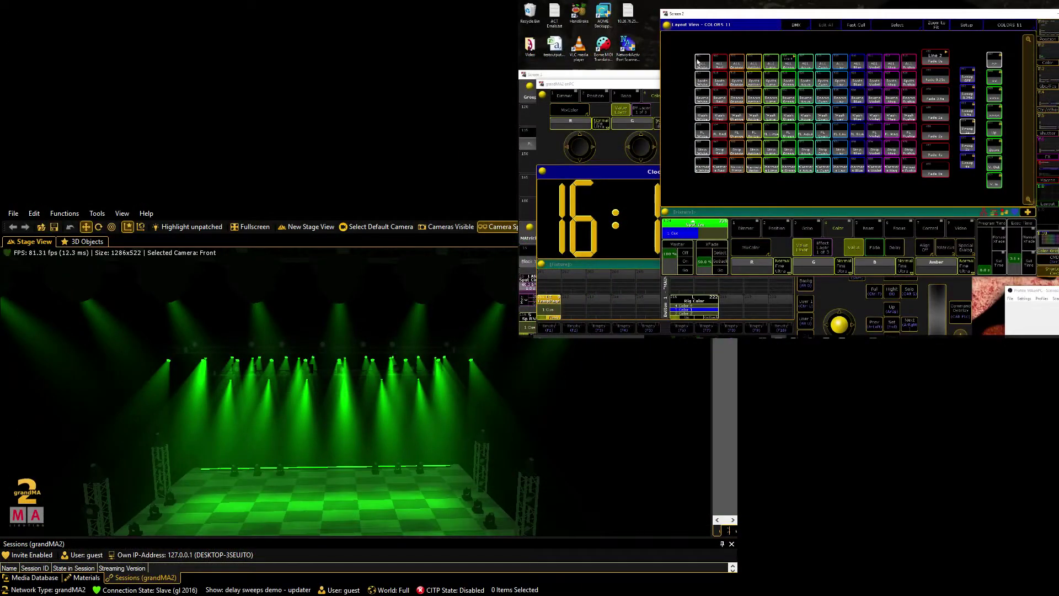
click(699, 64)
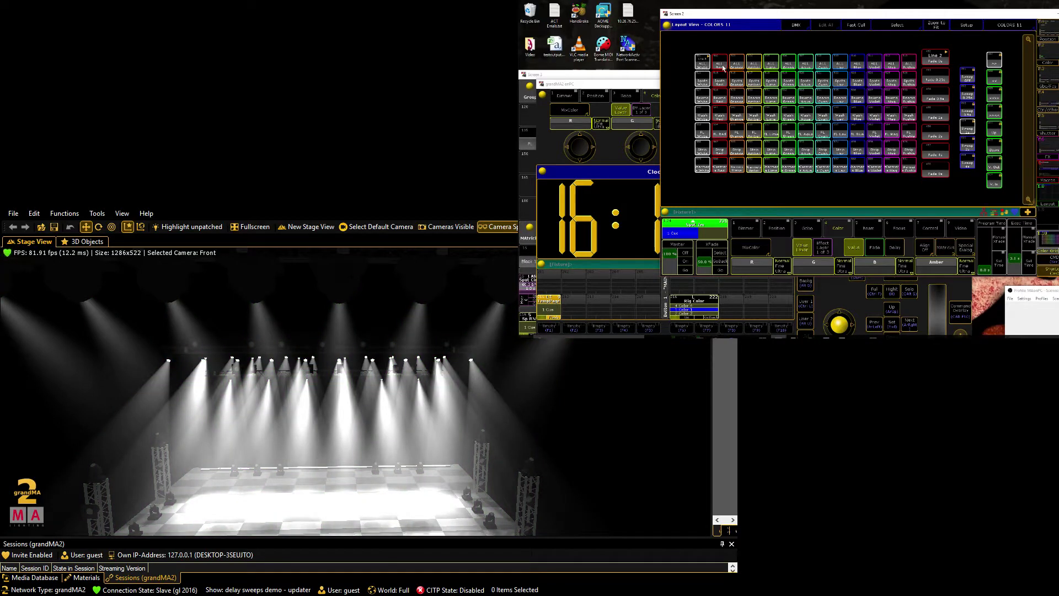
click(722, 66)
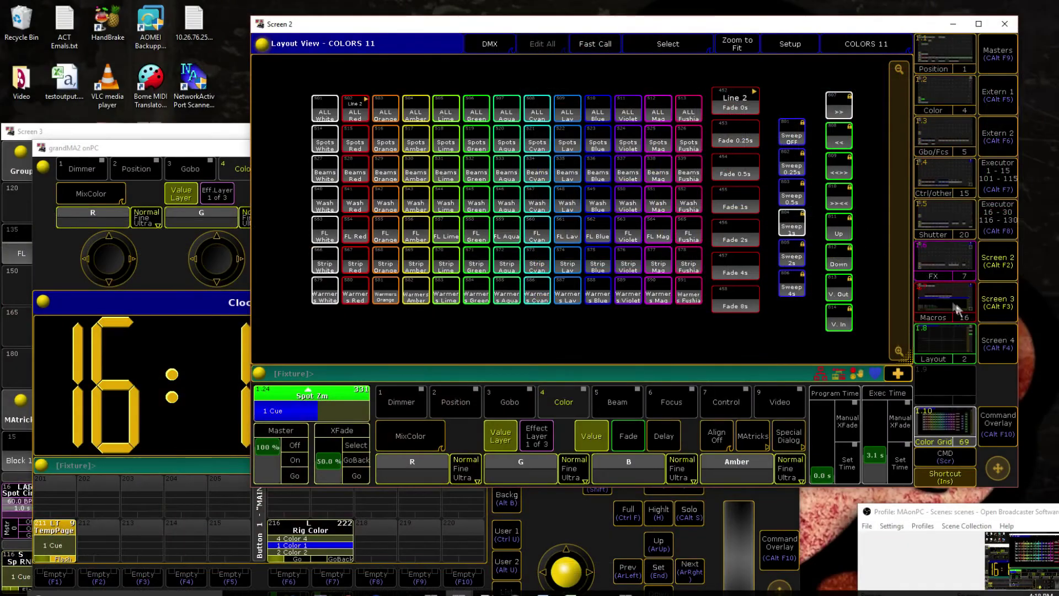
- Switch from the color grid to the full PLUGINS pool view
click(952, 307)
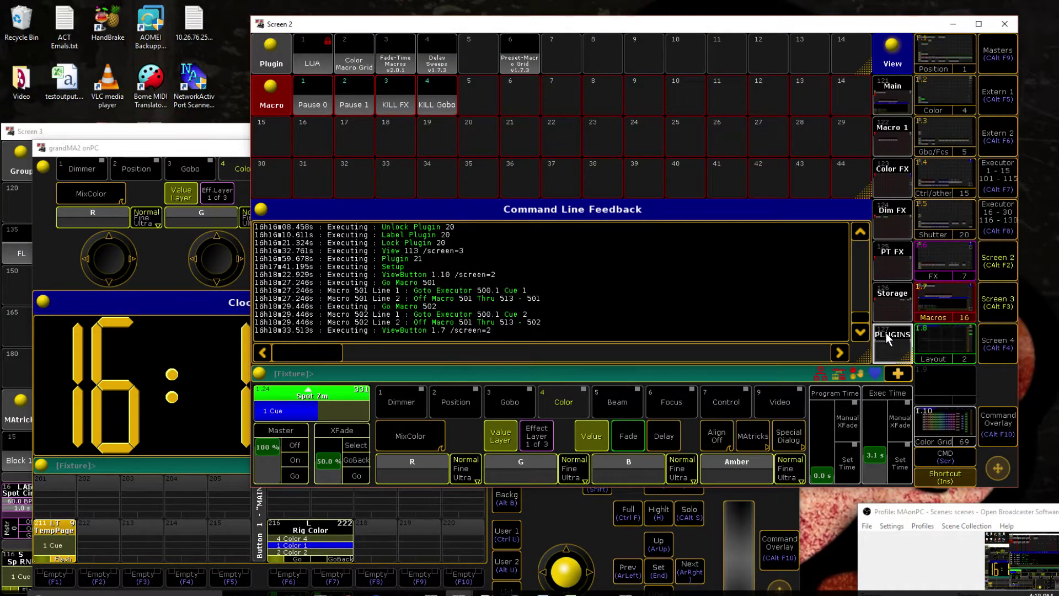
click(886, 333)
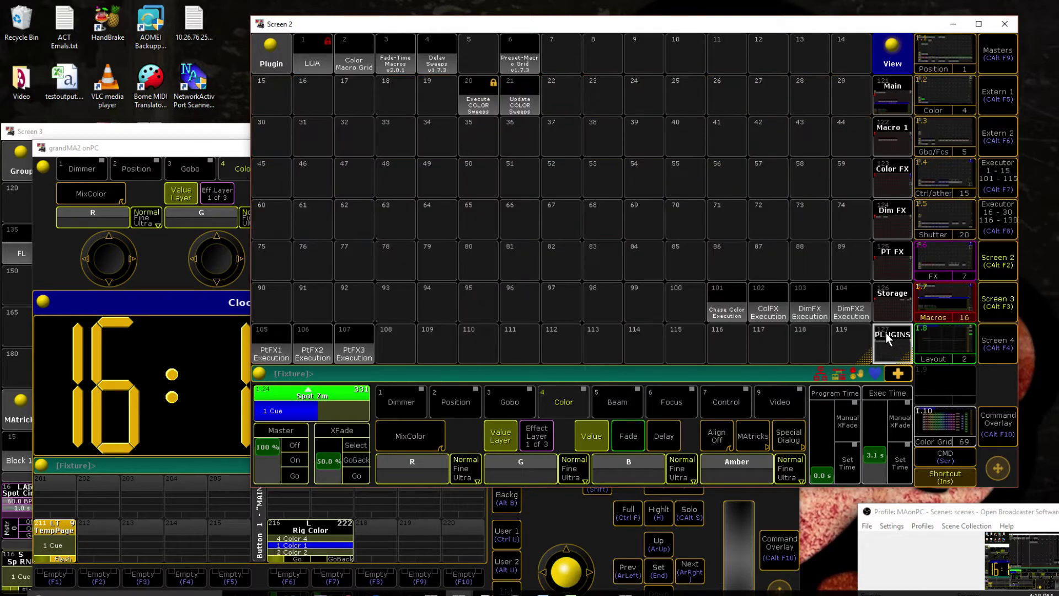
click(954, 431)
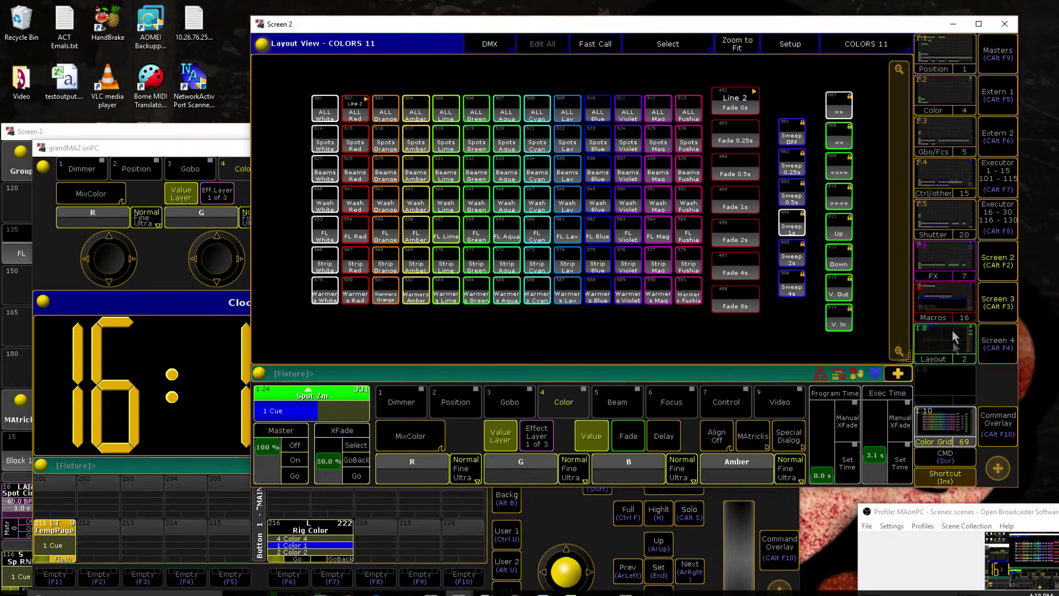
click(941, 304)
click(888, 337)
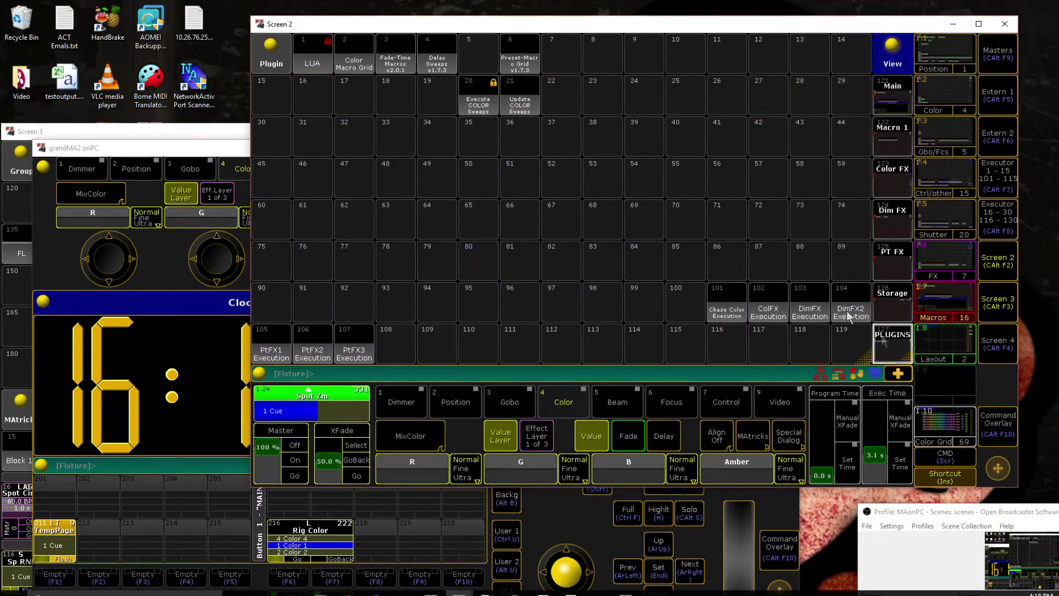
- Open plugin 21 "Update COLOR Sweeps" for editing, examine its user configuration, and close it without changes
right_click(519, 103)
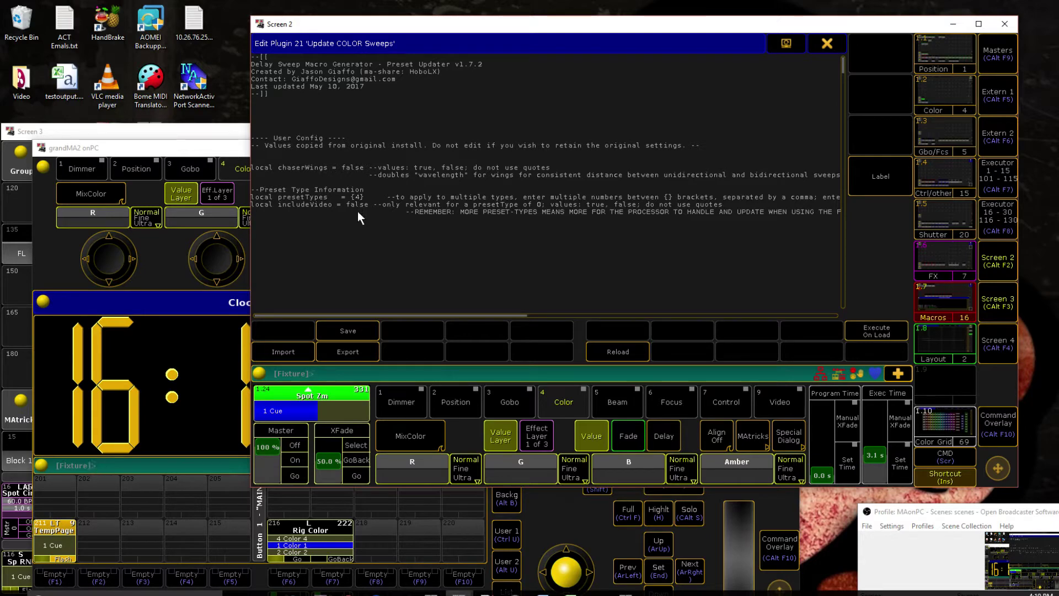
scroll(449, 158, down, 5)
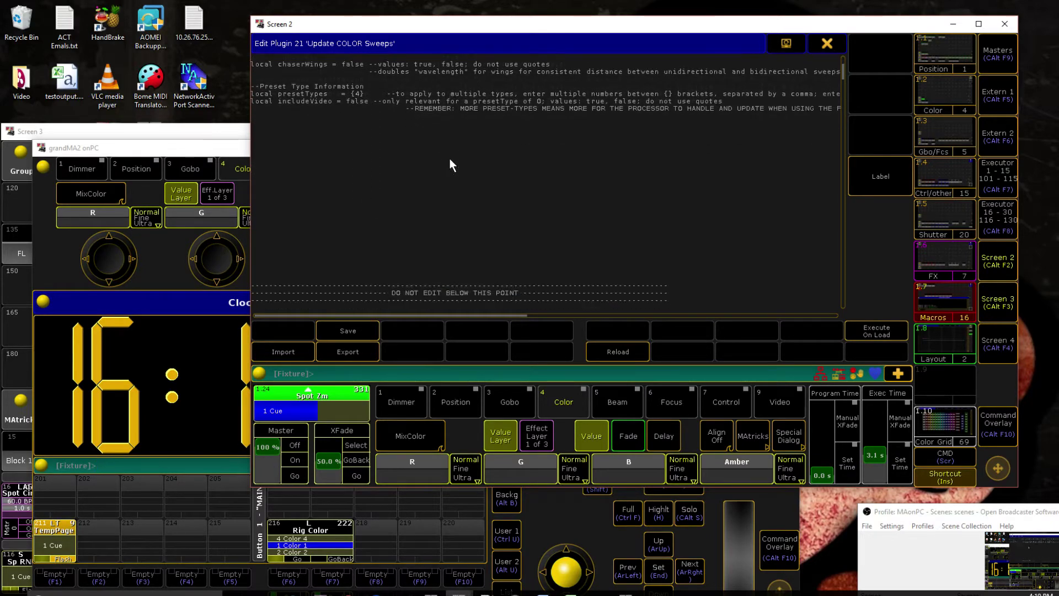
scroll(449, 158, up, 5)
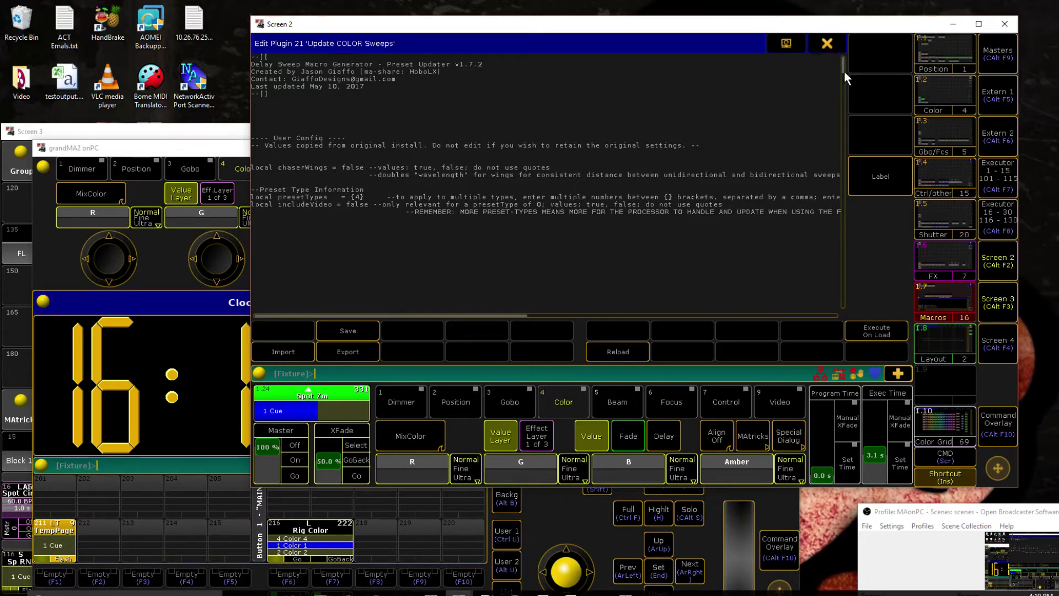
drag(845, 71, 828, 16)
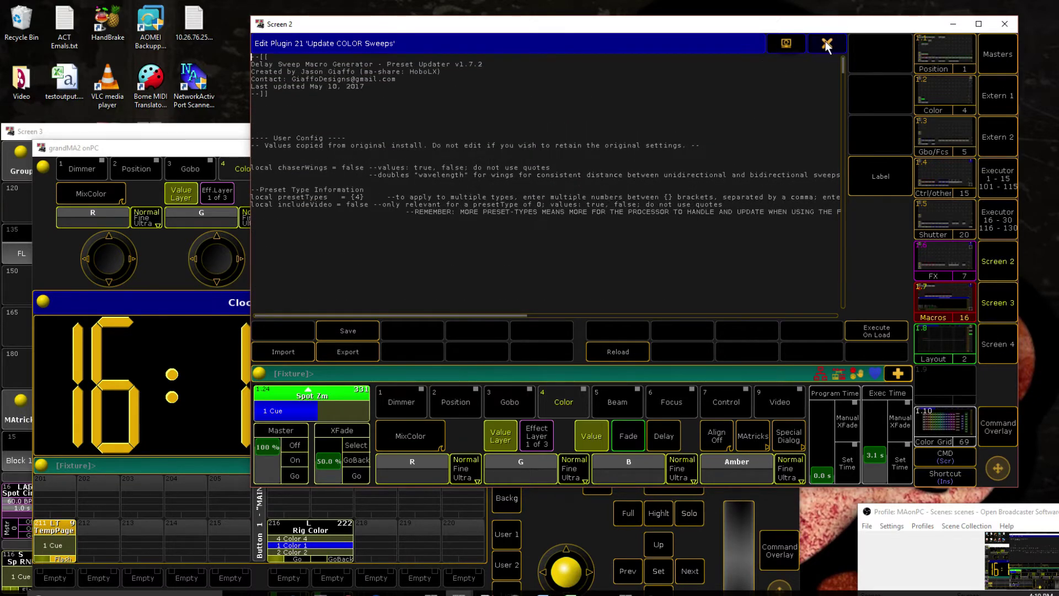
click(827, 43)
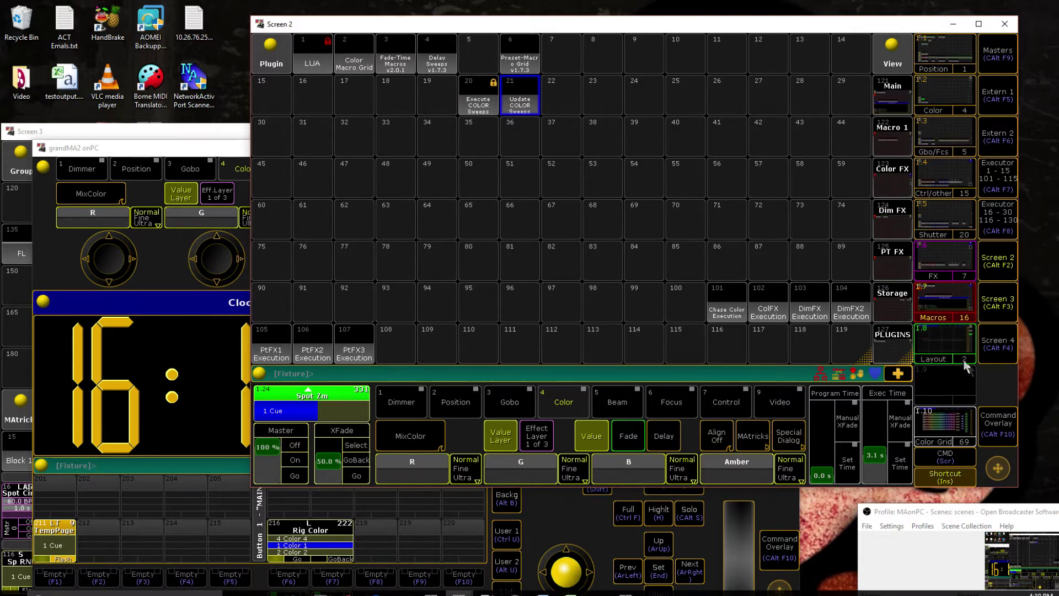
- Inspect the fixture rig in the Screen 4 stage view from an orbited and moved camera, and hide that screen
click(990, 345)
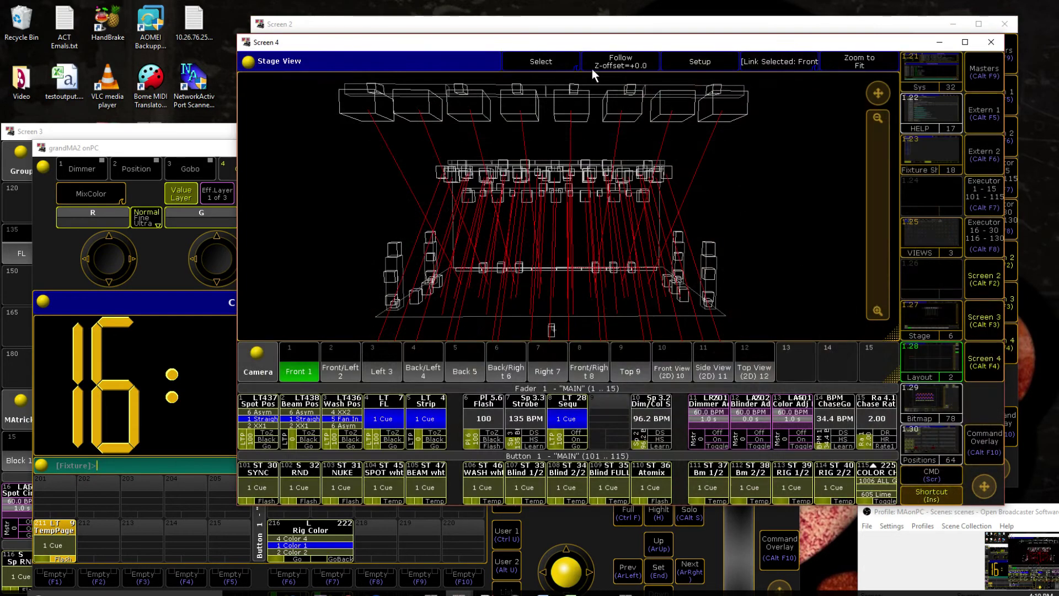
click(550, 63)
click(542, 128)
drag(615, 216, 607, 242)
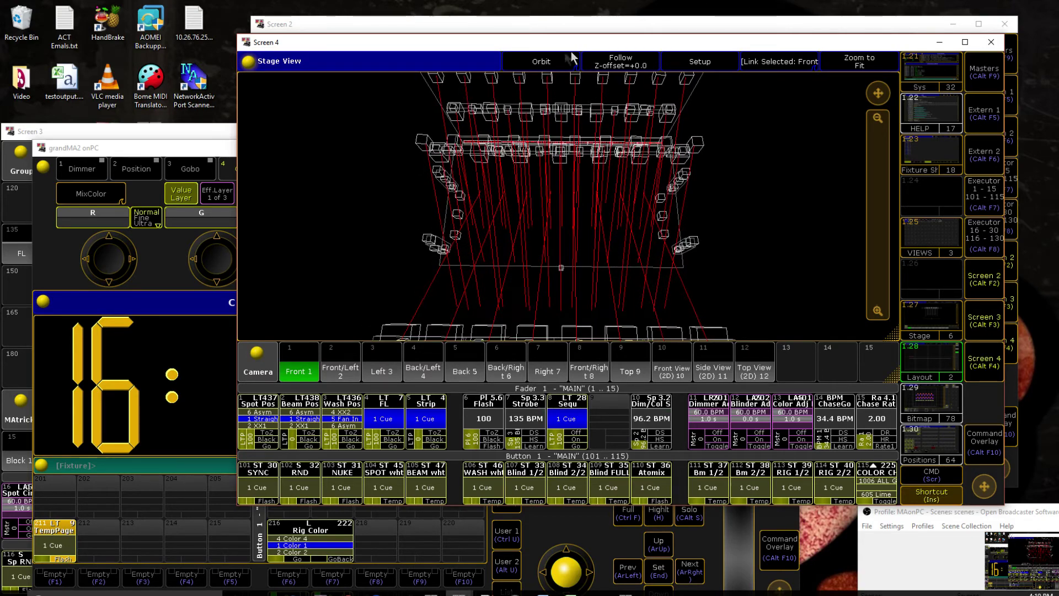
click(541, 62)
click(551, 106)
drag(566, 139, 571, 201)
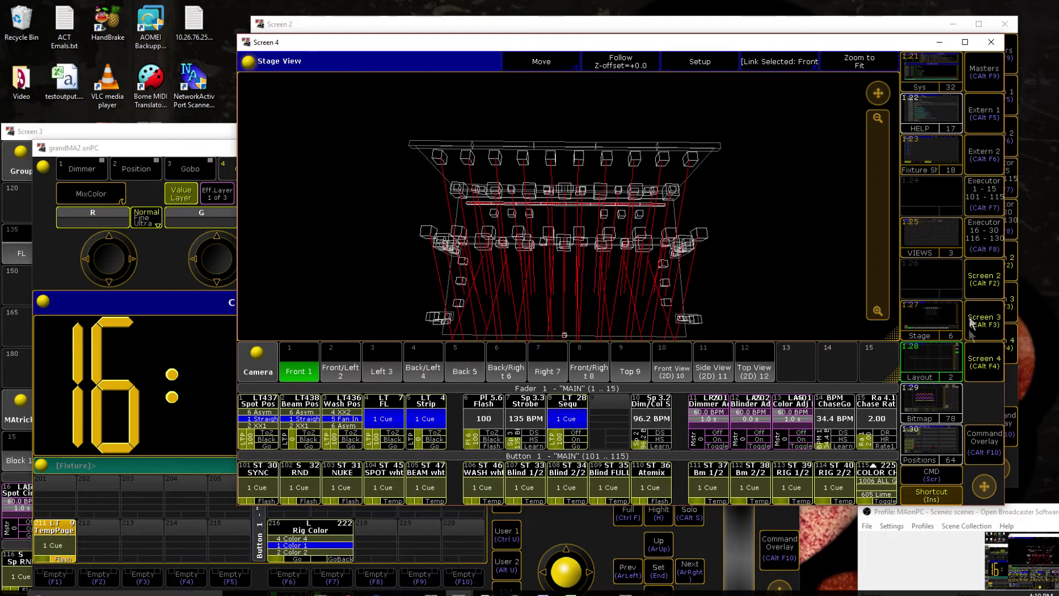
click(991, 365)
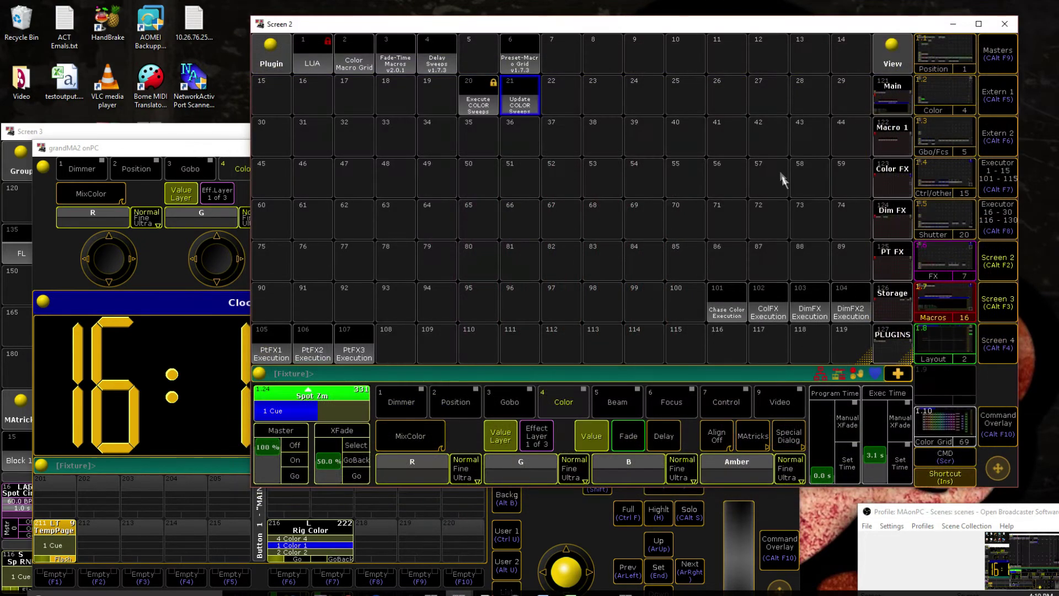
- Open the Layout view and select the empty layout 18 from the layout pool
click(946, 338)
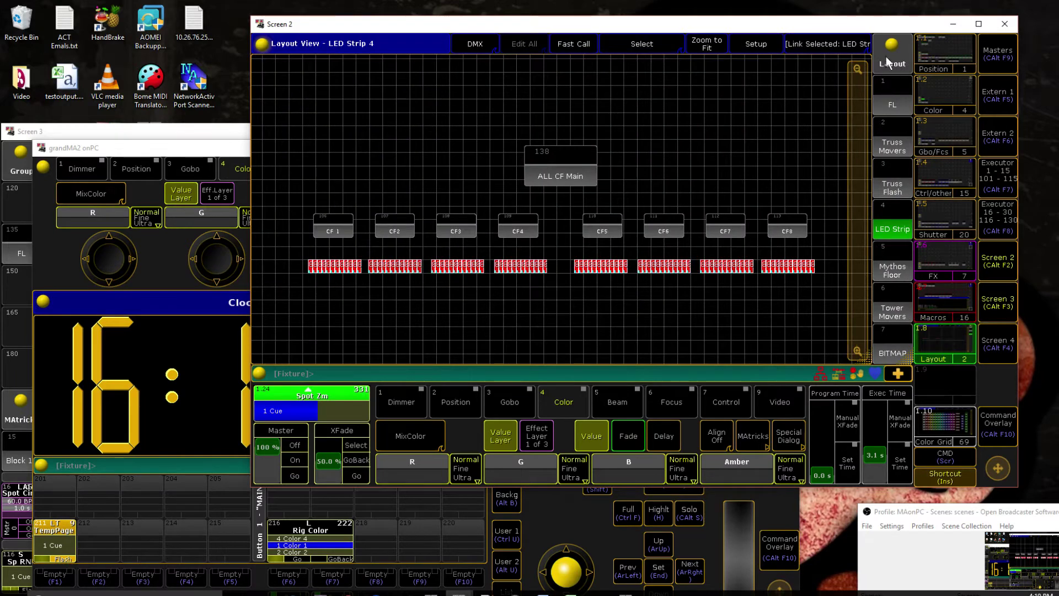
scroll(893, 205, down, 5)
scroll(896, 201, down, 5)
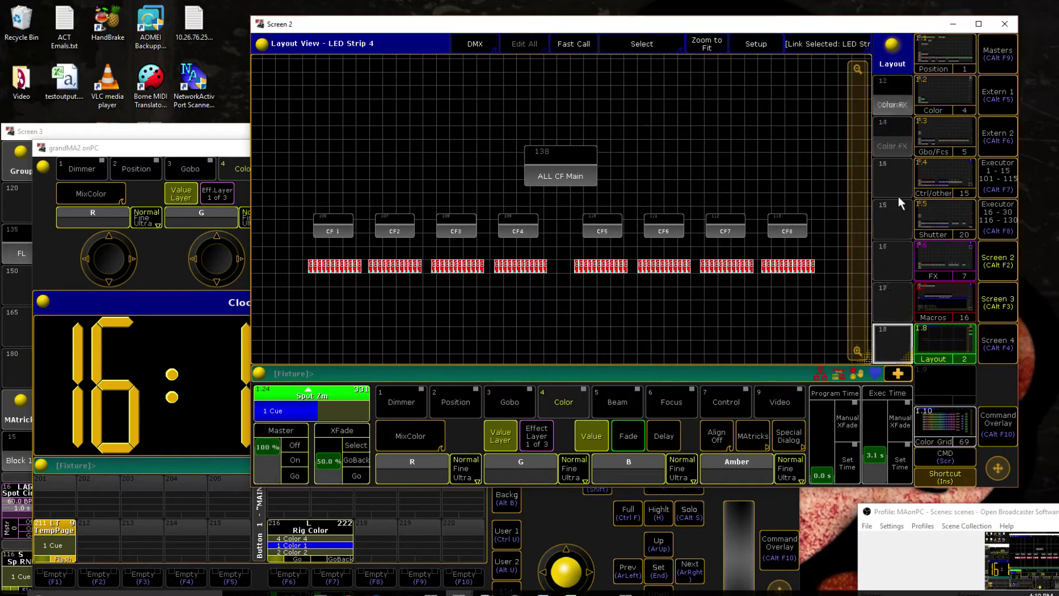
click(889, 302)
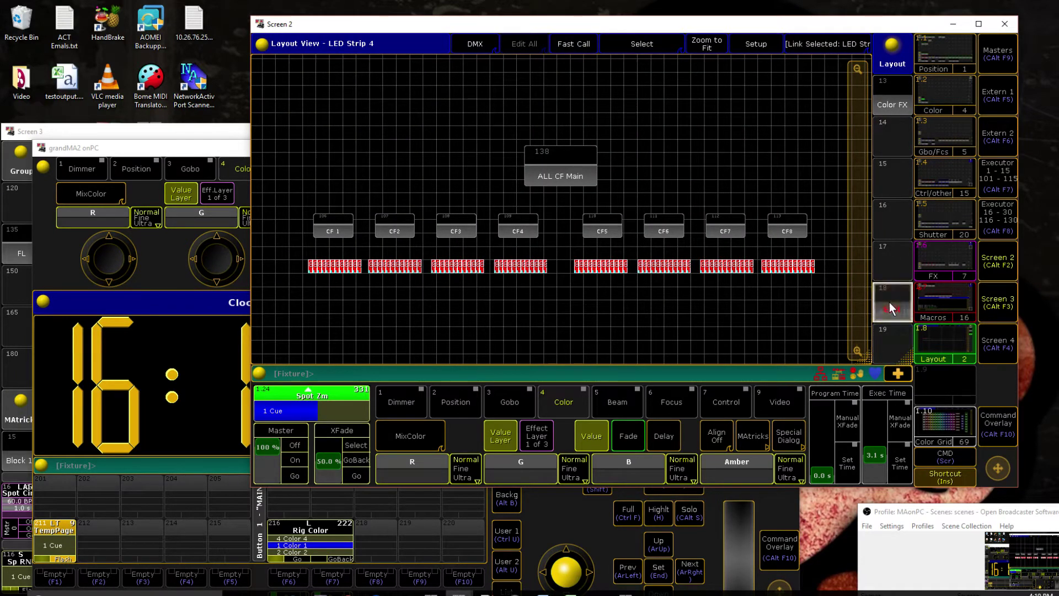
- Select all VL2500 spots from group 47 and store them as a row in Layout 18
double_click(199, 148)
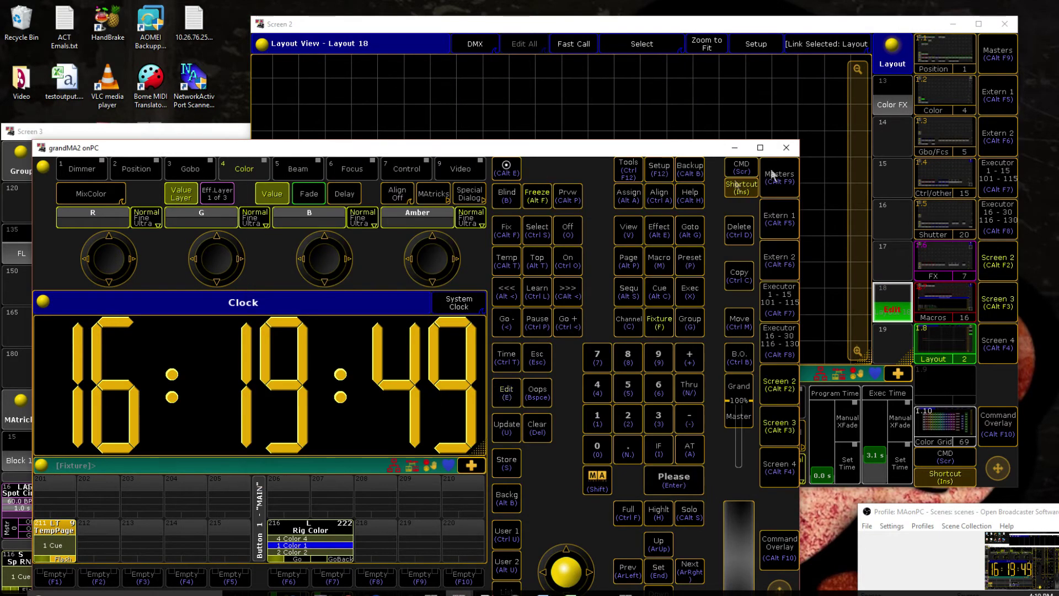
click(744, 148)
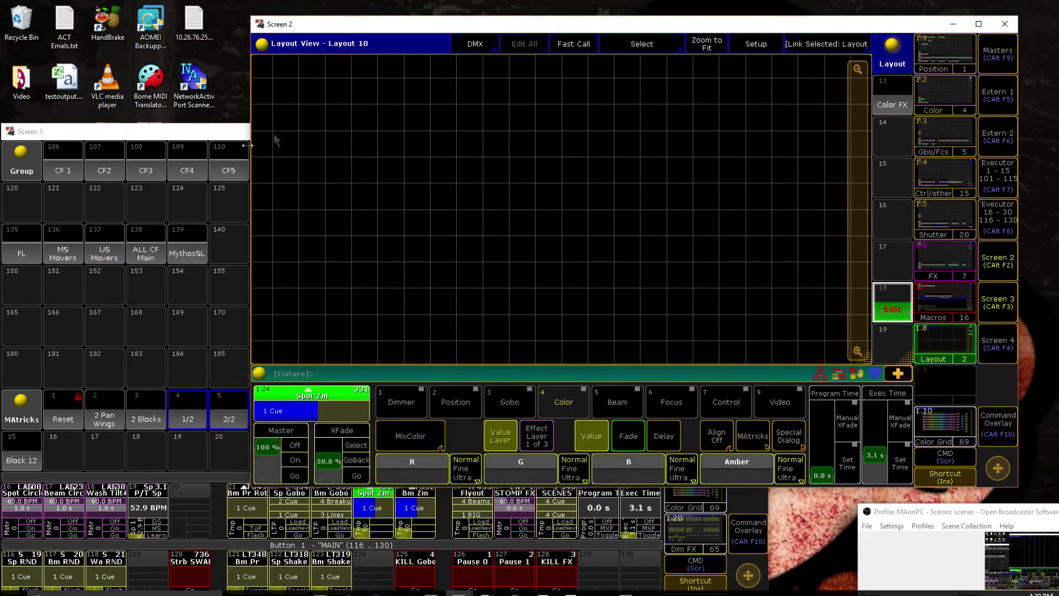
double_click(195, 133)
click(652, 243)
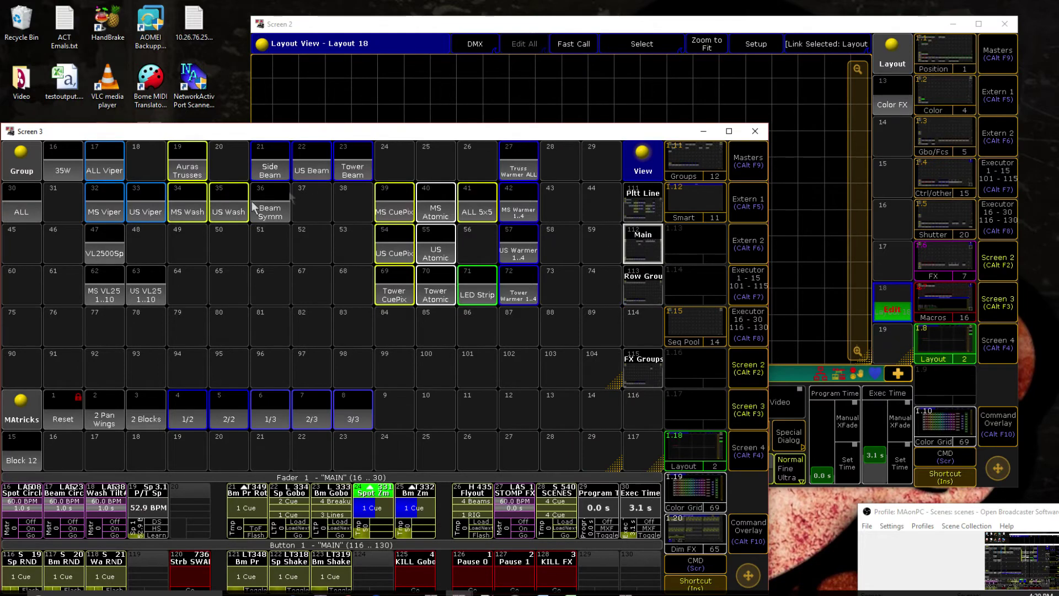
click(112, 255)
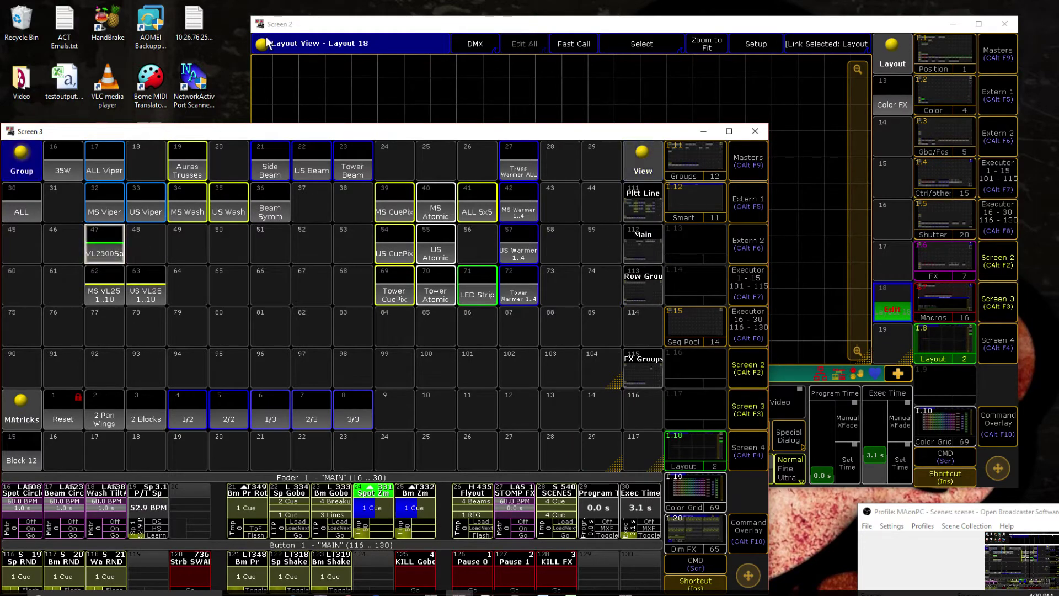
click(292, 24)
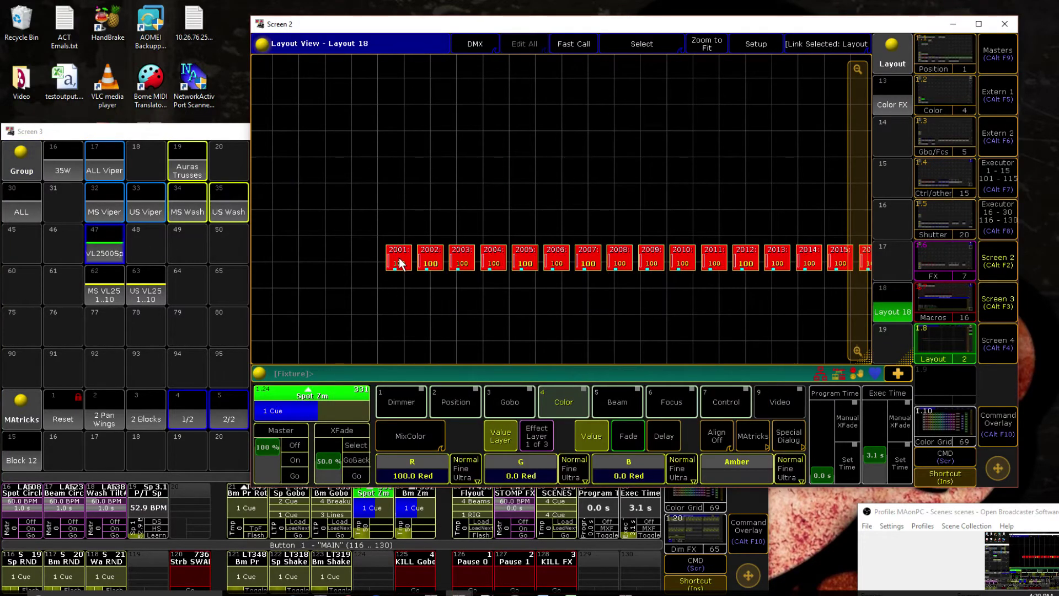
- Merge the Auras Trusses group fixtures into Layout 18 above the VL2500 row and turn on the layout's setup mode
click(221, 135)
click(195, 163)
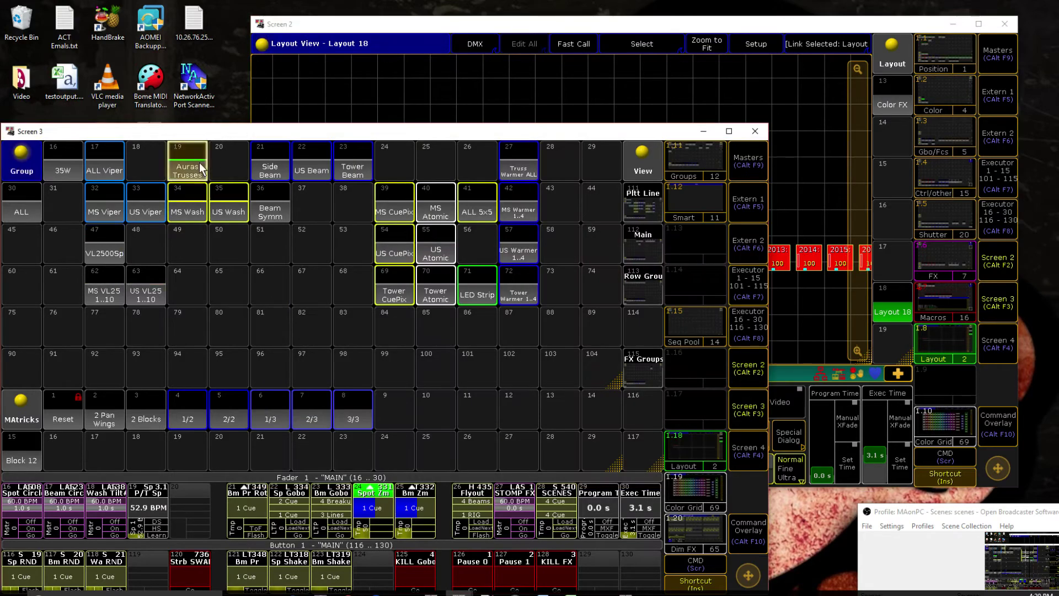
click(290, 50)
click(413, 148)
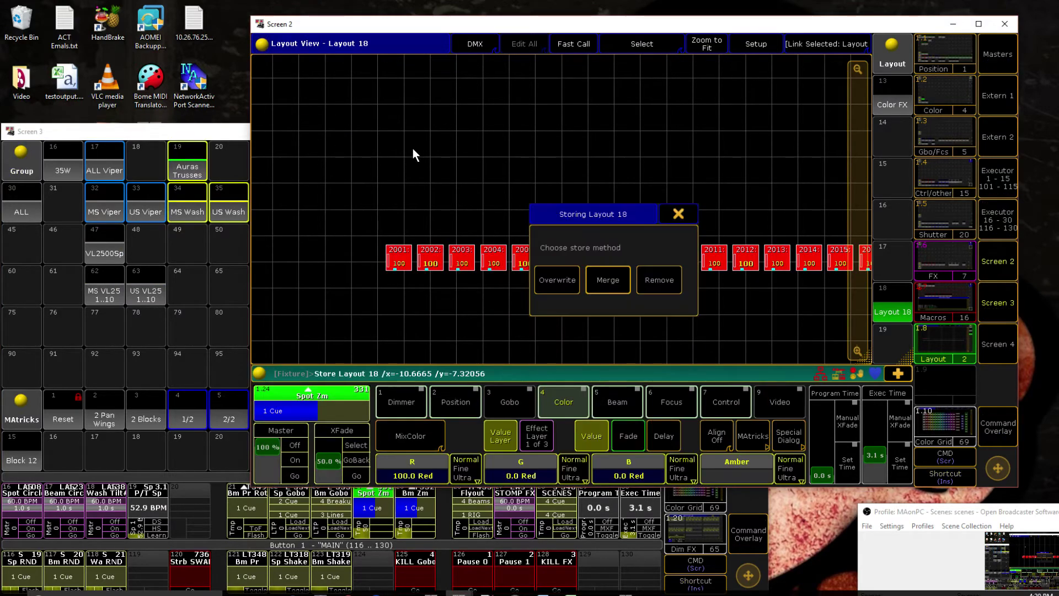
click(600, 273)
click(756, 45)
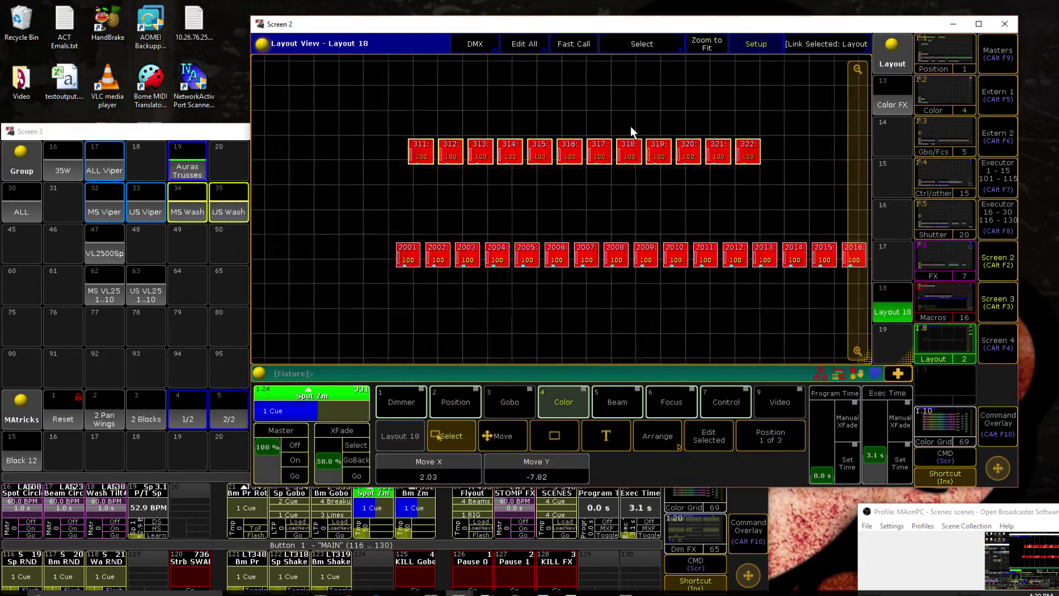
- Select all fixtures in Layout 18, arrange them by the Front 1 camera and fit the arrangement to the view
scroll(630, 127, down, 5)
drag(419, 143, 823, 258)
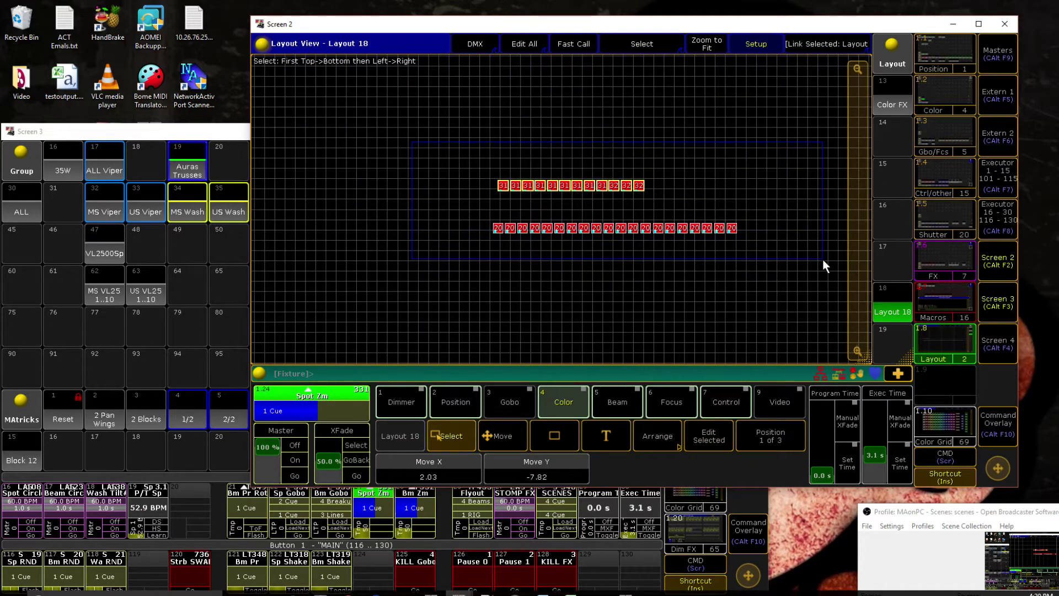
click(669, 437)
click(564, 438)
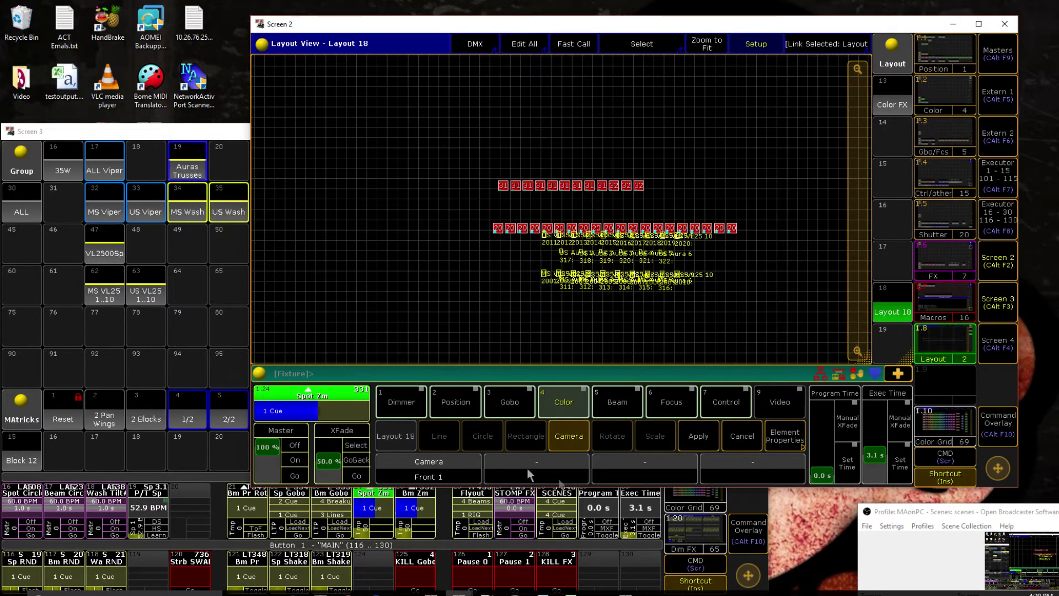
key(Return)
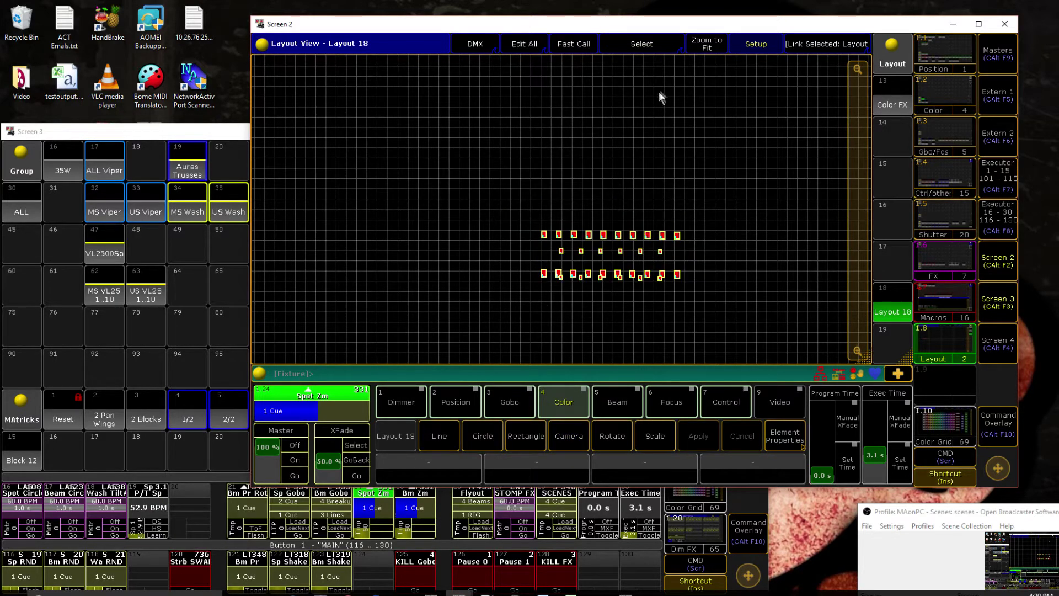
click(708, 46)
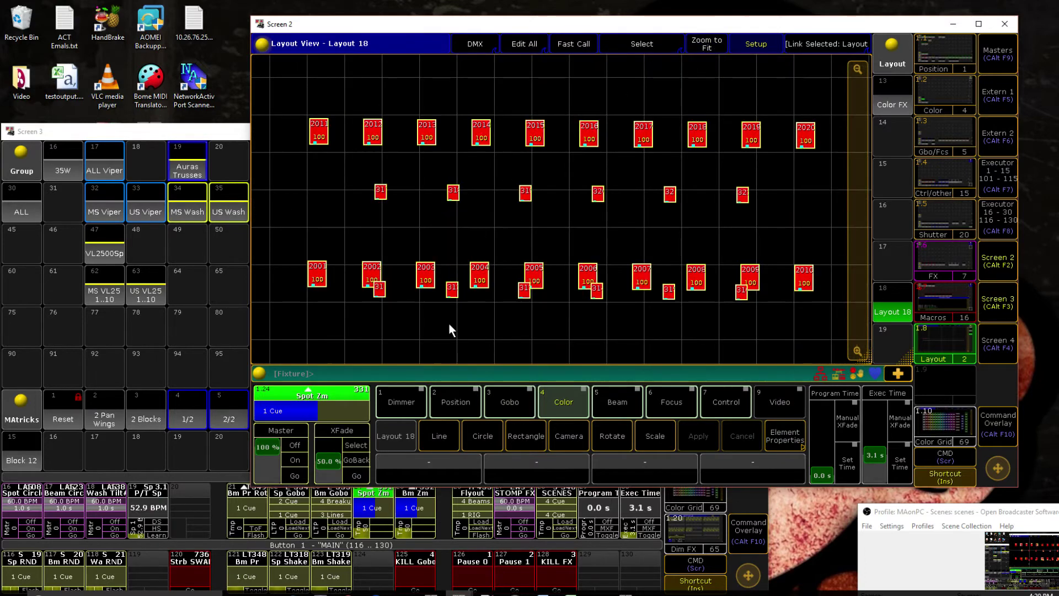
- Select the lower row of Auras overlapping fixtures 2001–2010 and set its Move Y position to 2
drag(358, 329, 767, 284)
click(727, 433)
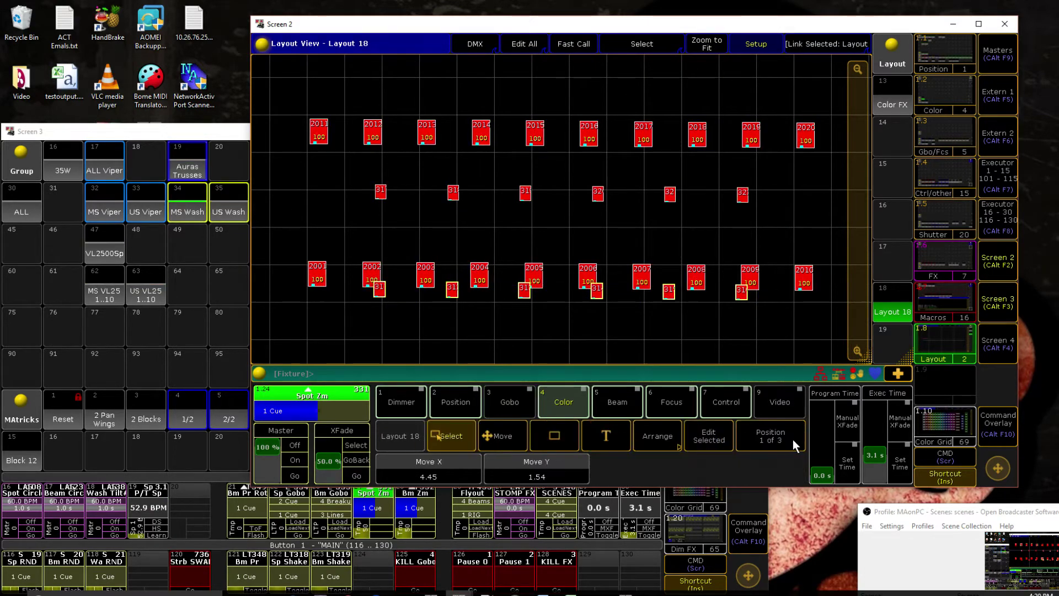
click(557, 470)
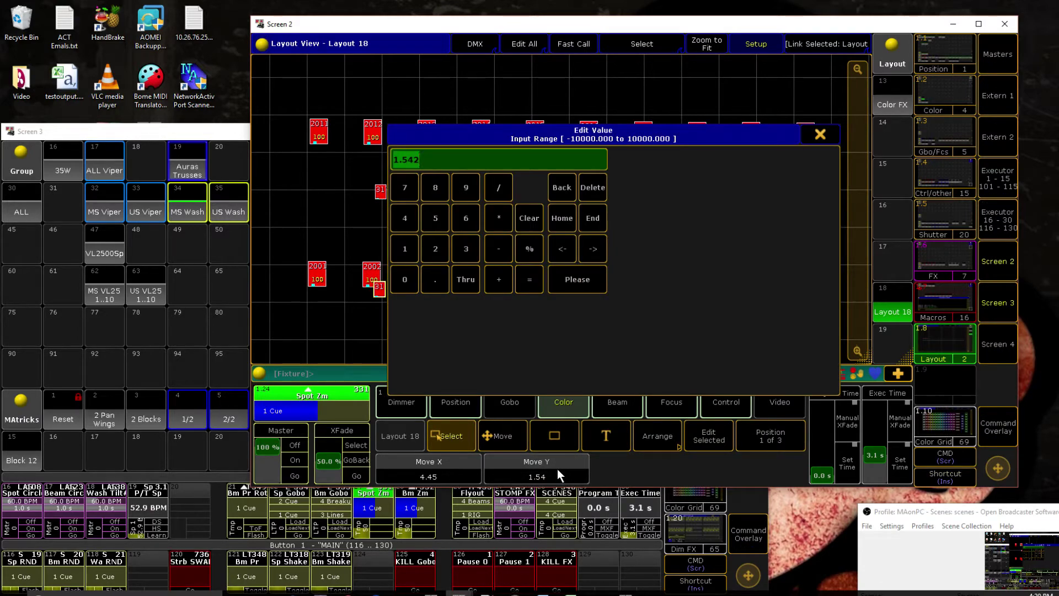
text(2)
click(577, 281)
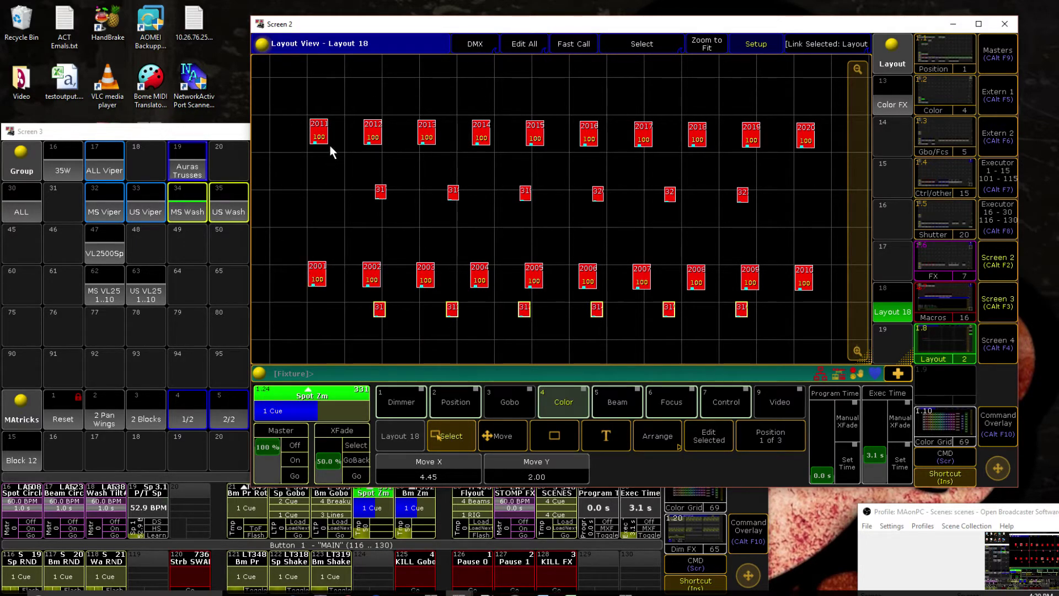
- Select VL2500s 2001–2010 with the Auras below them, step through the fixtures to check the selection order, and restore the full selection
drag(285, 256, 826, 349)
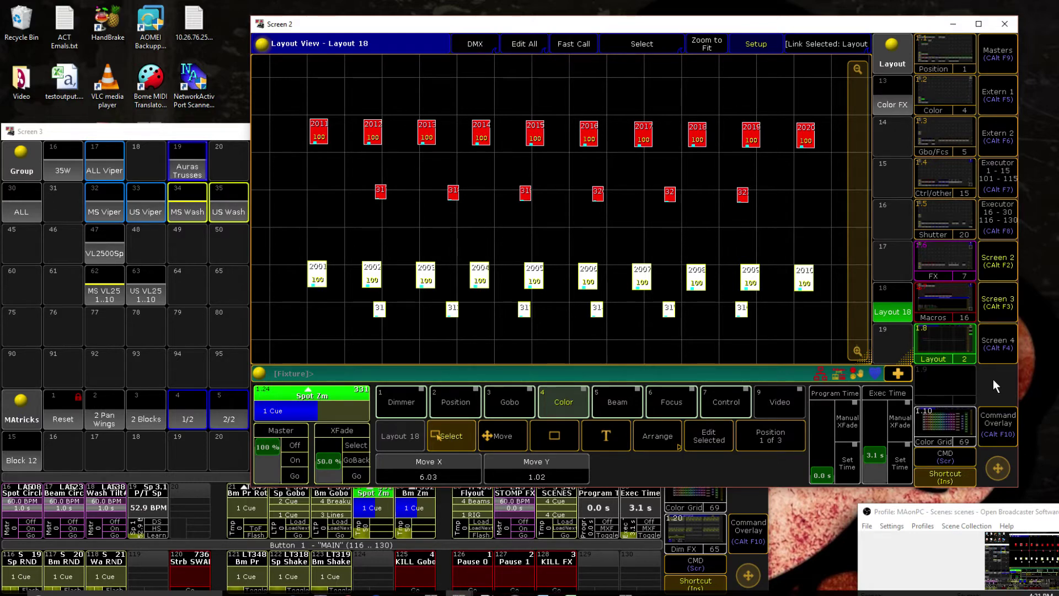
click(992, 423)
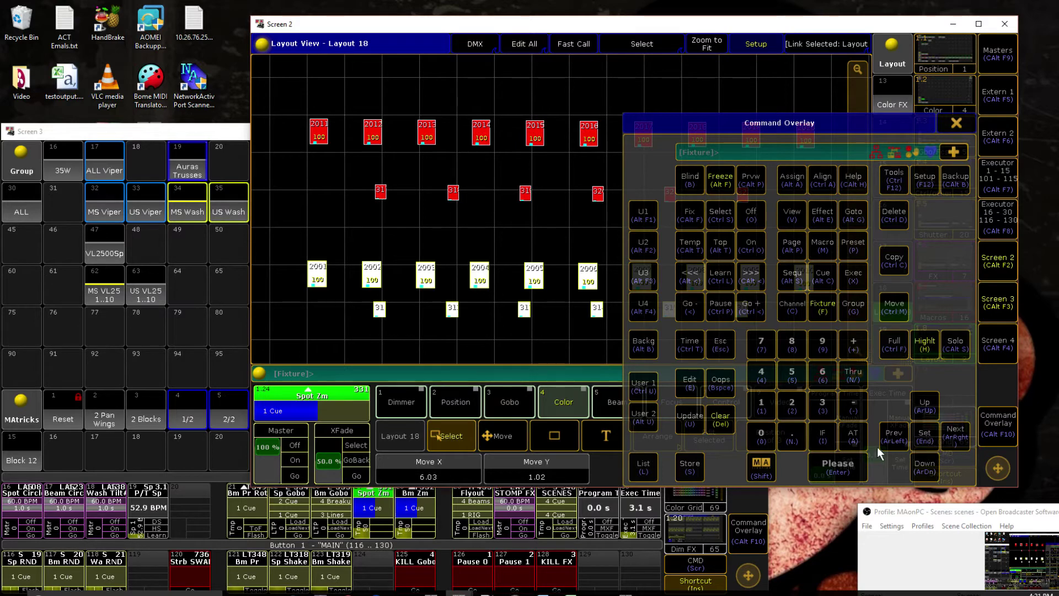
click(895, 439)
click(895, 439)
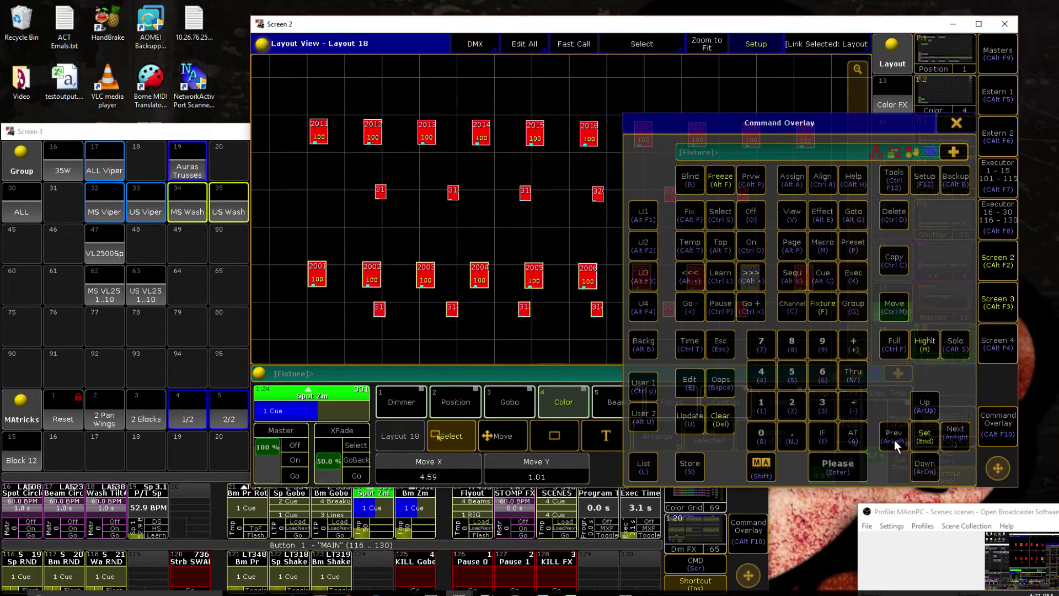
click(958, 435)
click(958, 434)
click(958, 434)
click(958, 435)
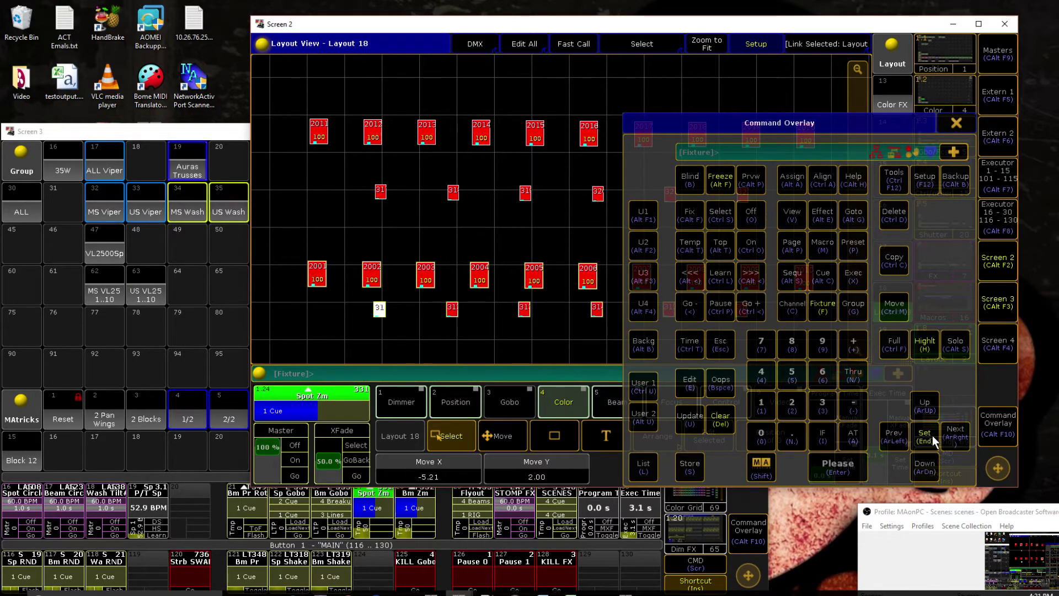
click(933, 435)
click(965, 127)
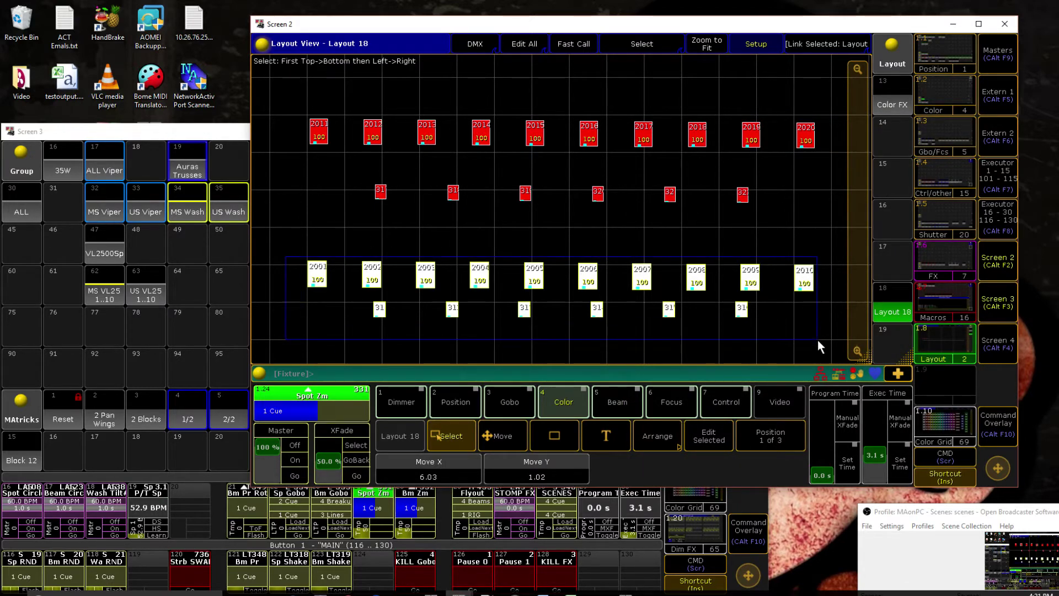
- Show the Row Groups view on Screen 3 and store the selected lower fixtures as group 161
click(165, 139)
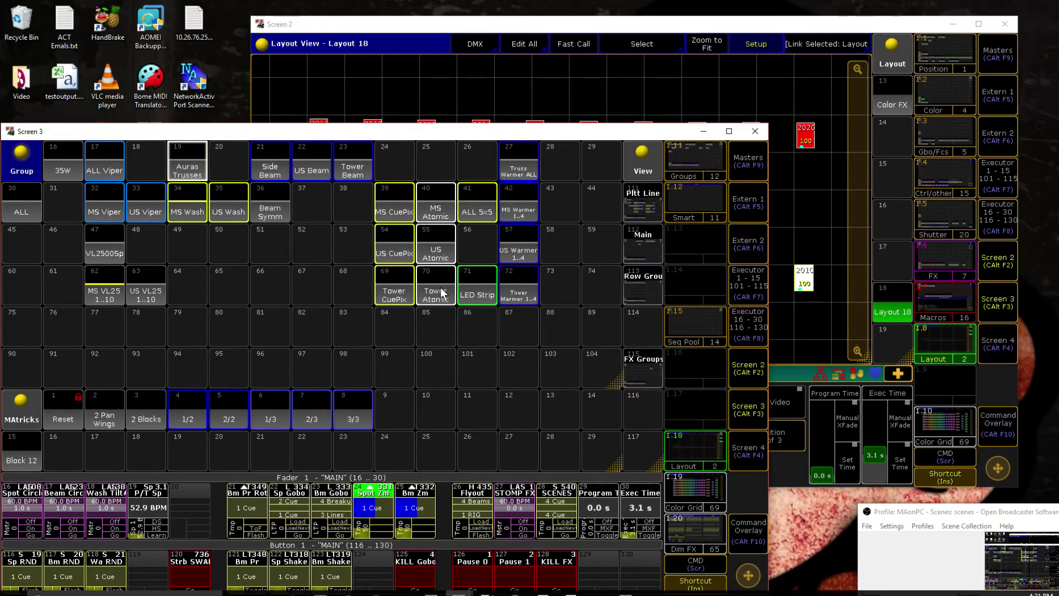
click(636, 288)
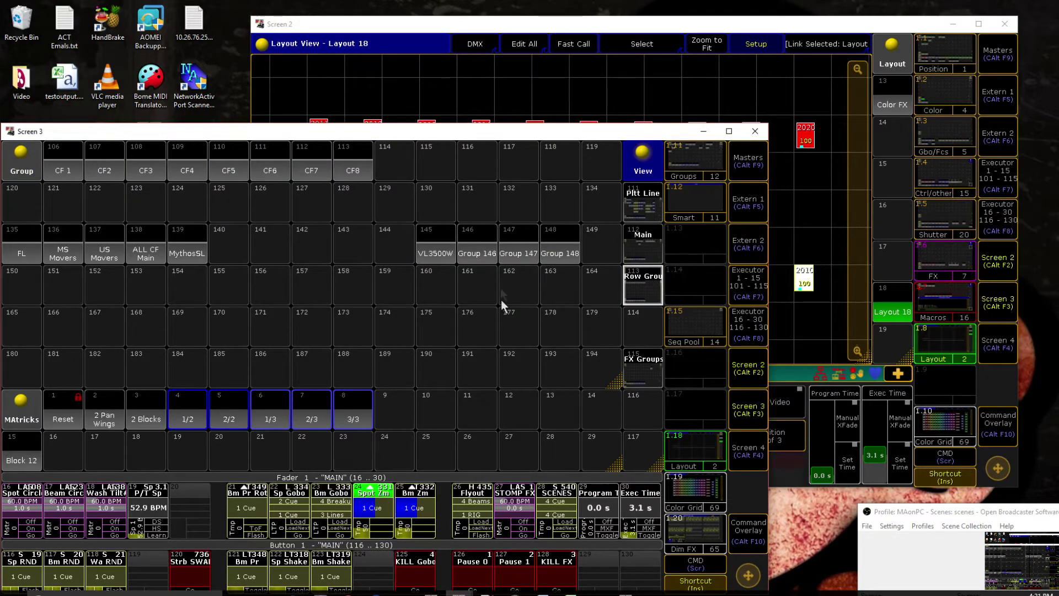
click(481, 282)
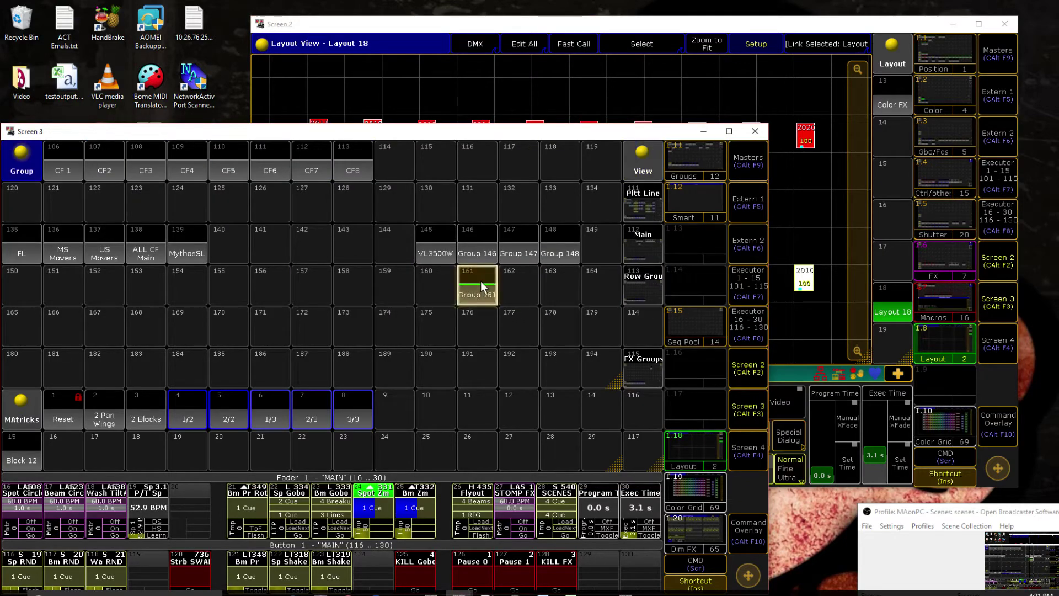
- Delete groups 146 and 147, and move VL3500W to group slot 160 and Group 148 to slot 163
click(480, 246)
click(512, 246)
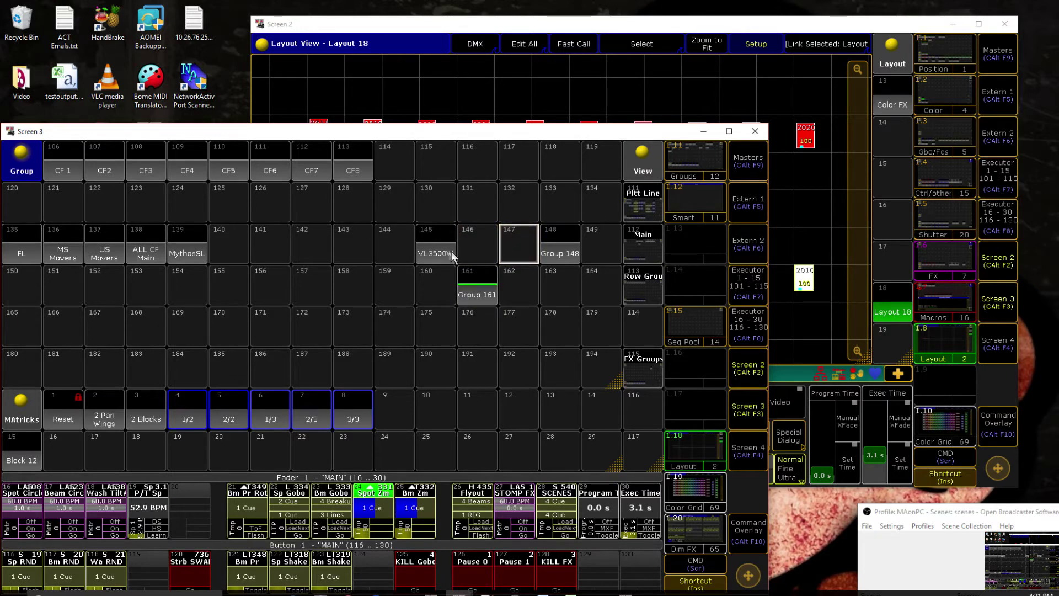
click(429, 244)
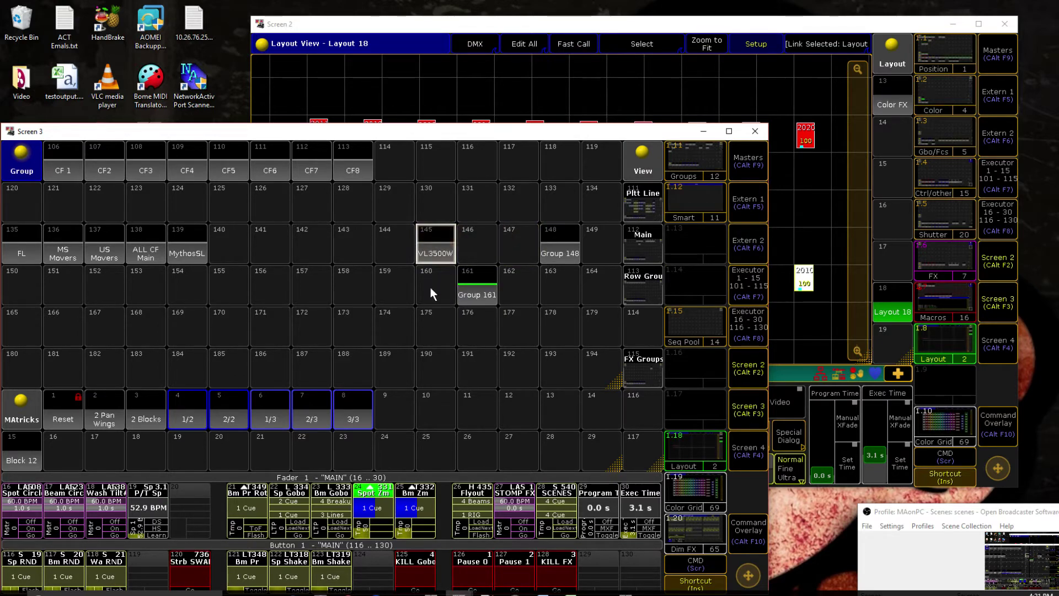
click(431, 286)
click(563, 254)
click(564, 285)
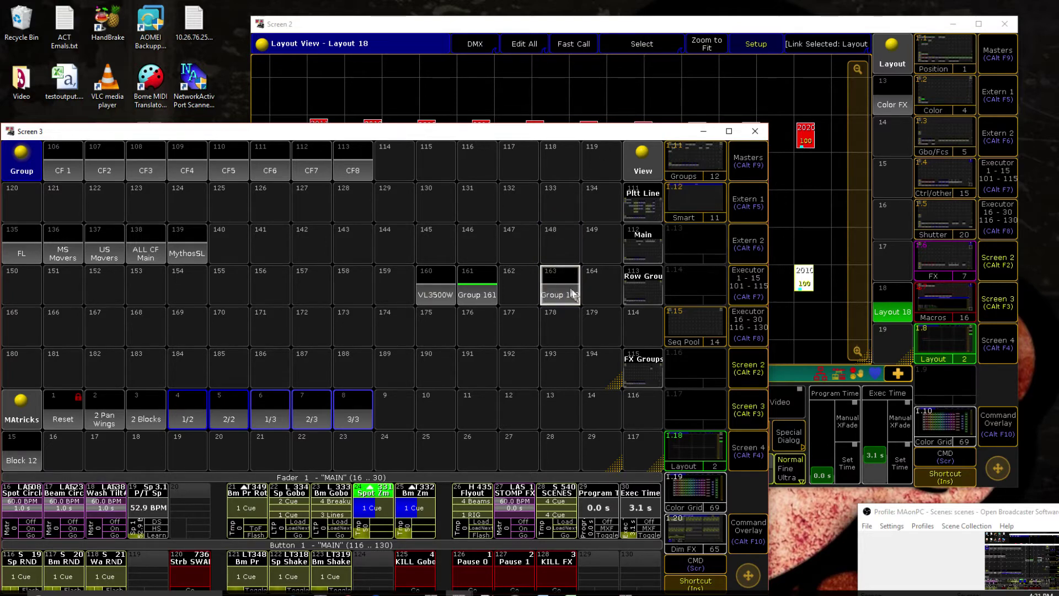
- Return to Layout 18 and clear the programmer using the command overlay
click(593, 30)
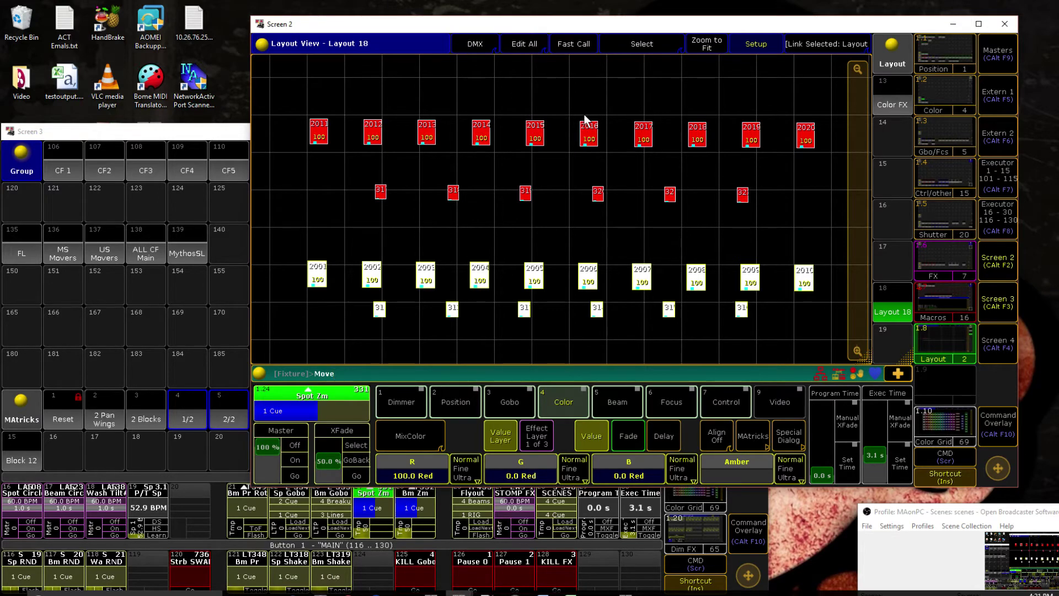
click(1004, 433)
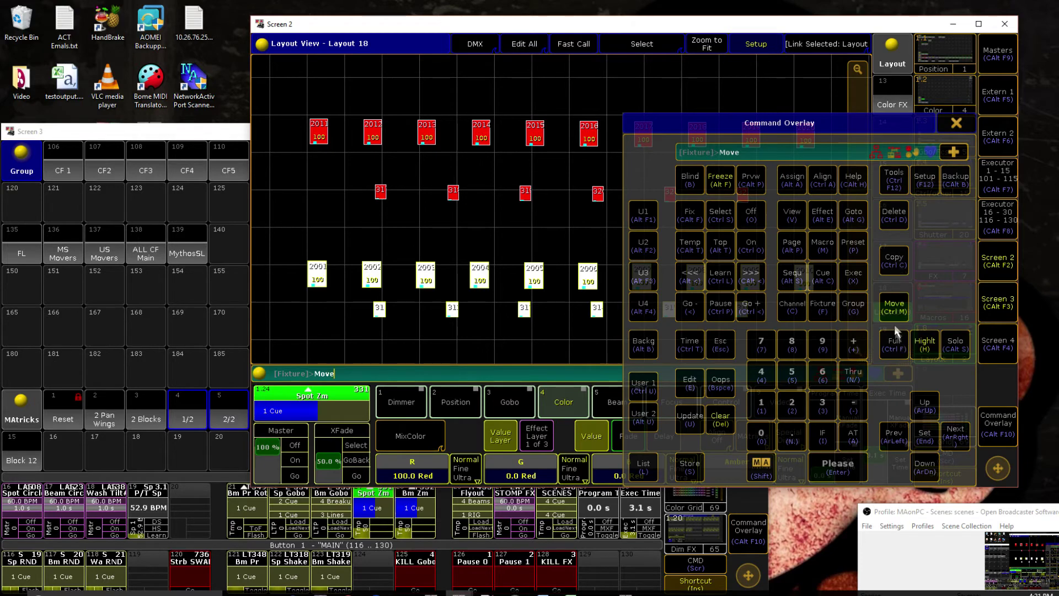
click(720, 422)
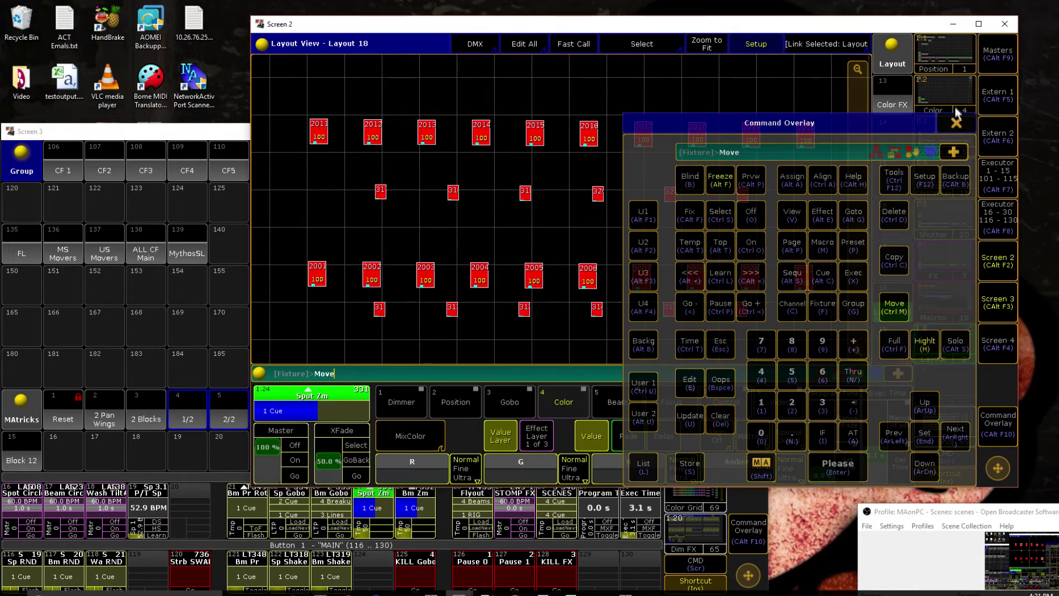
click(956, 124)
- Select VL2500s 2011–2020 with the Auras below them, step through the fixtures to check their order, and restore the full selection
drag(280, 113, 858, 219)
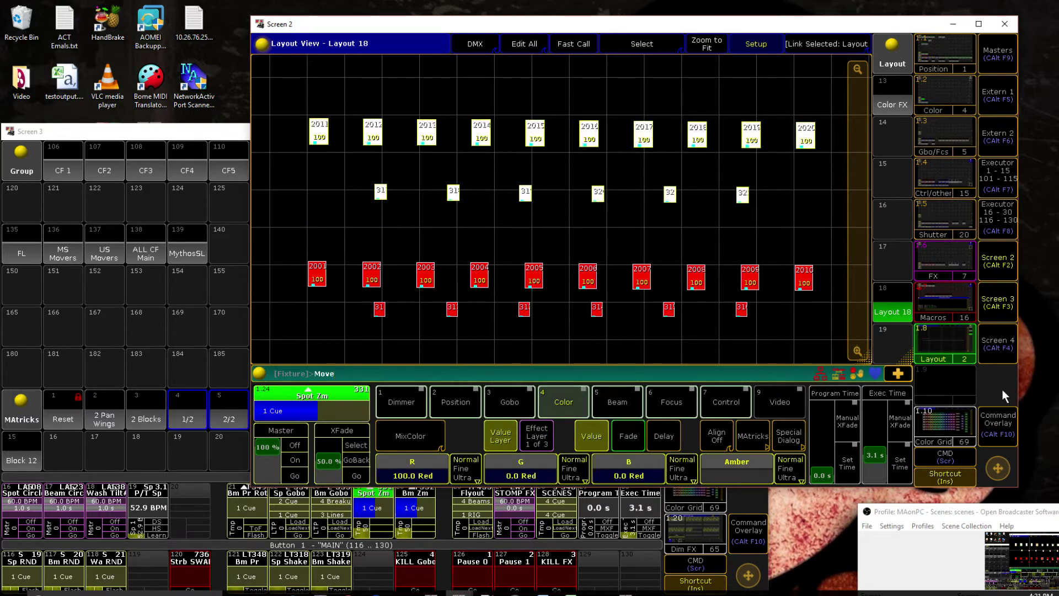
click(987, 413)
click(895, 437)
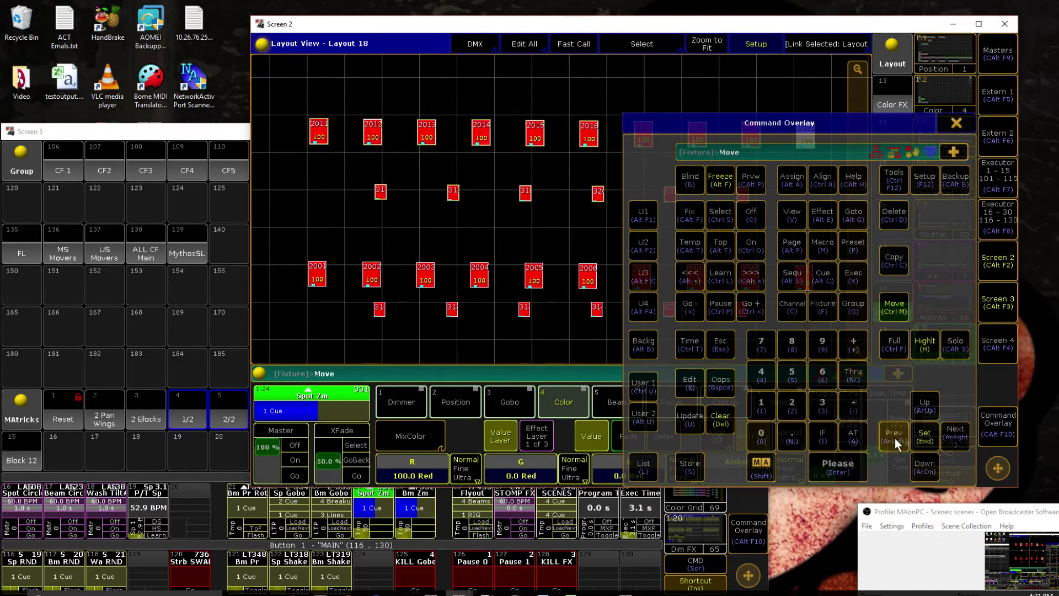
click(960, 443)
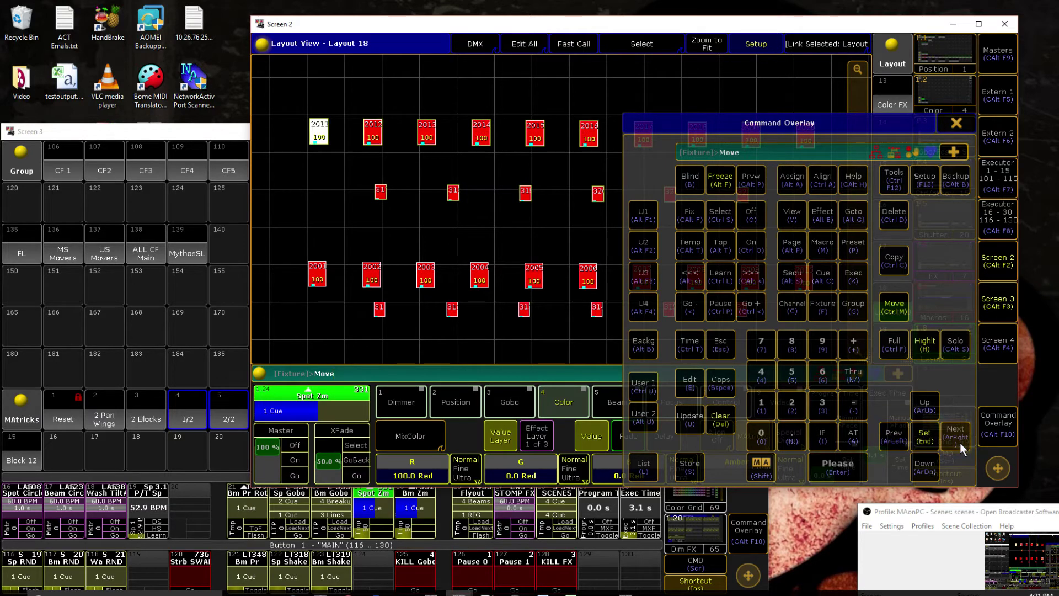
click(960, 443)
click(955, 433)
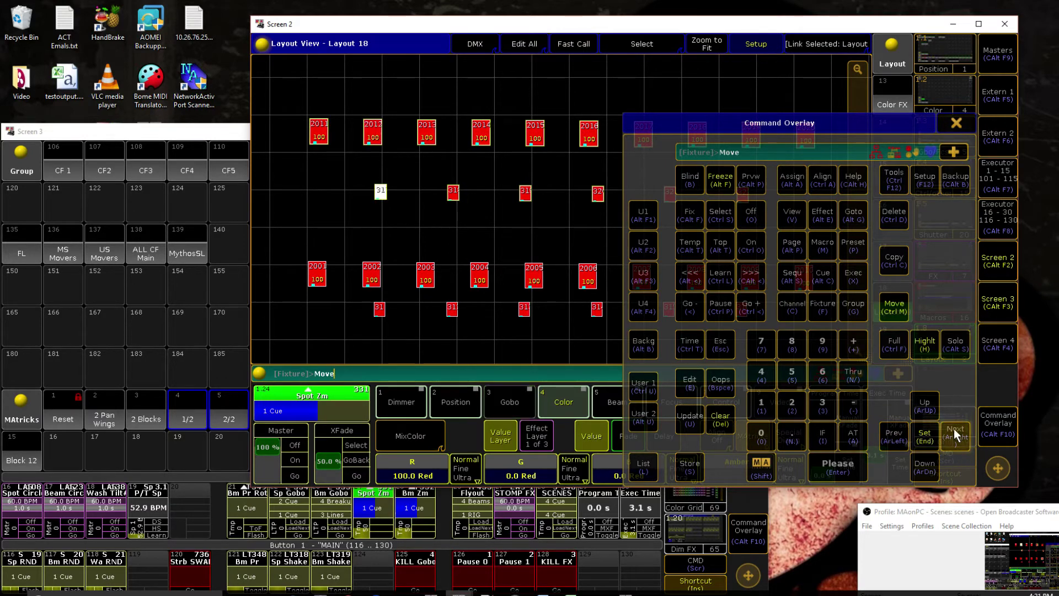
click(955, 433)
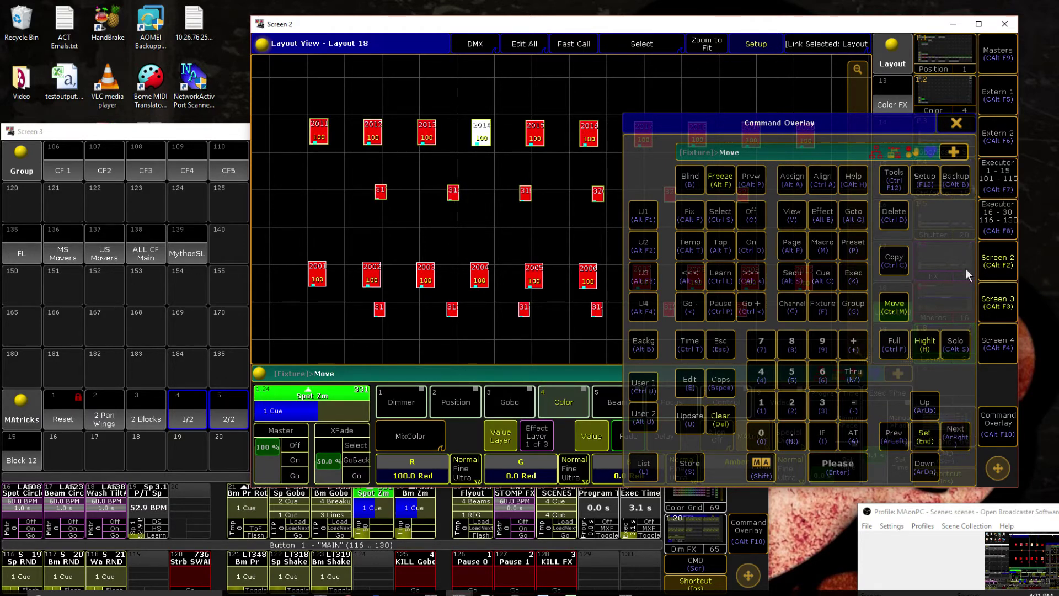
click(931, 446)
click(964, 128)
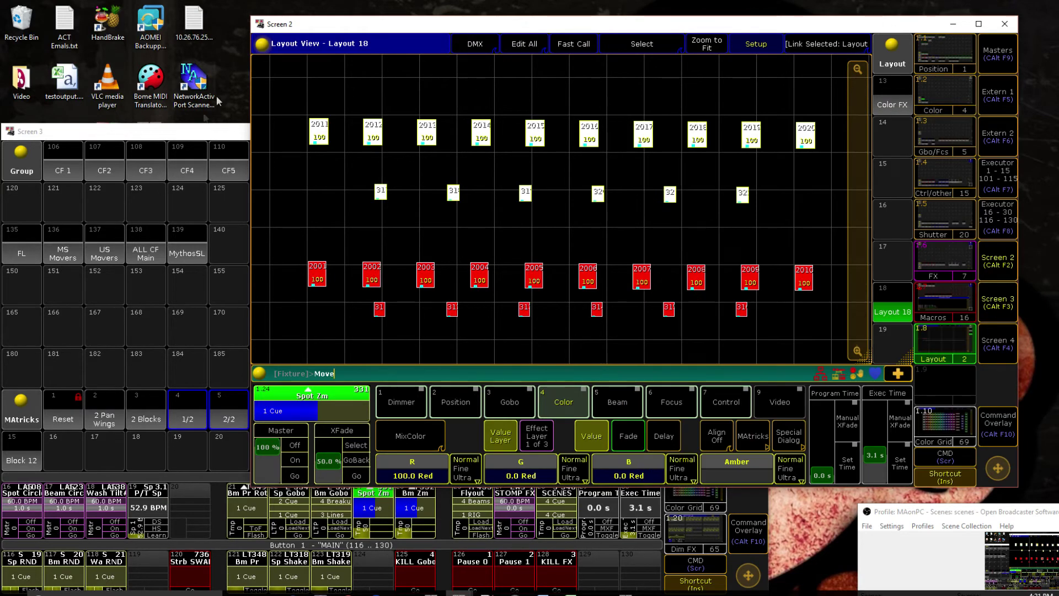
- Store the selected upper fixtures as group 162 and clear the programmer
click(206, 137)
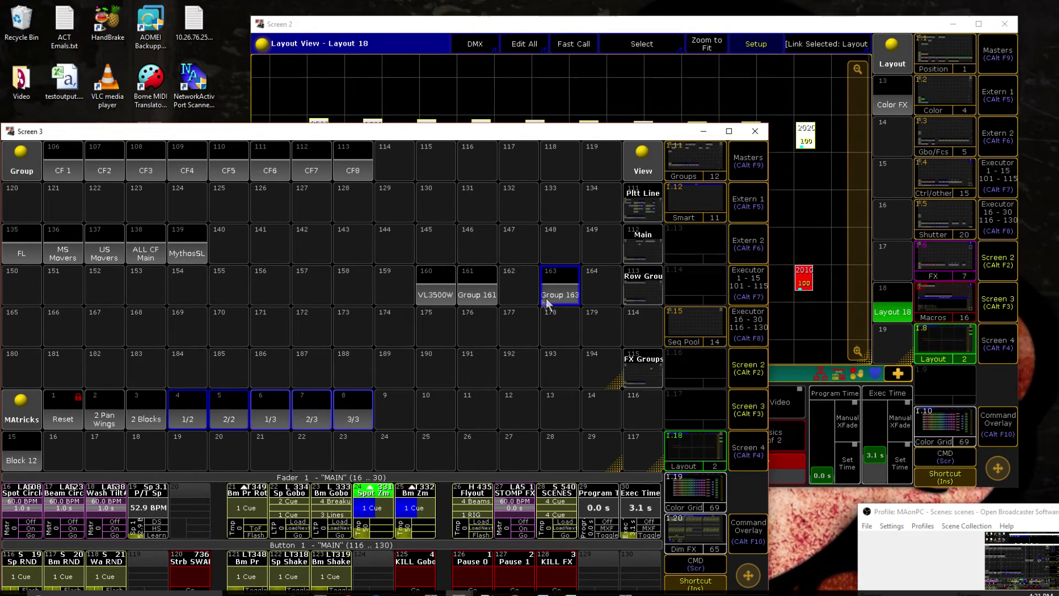
click(503, 294)
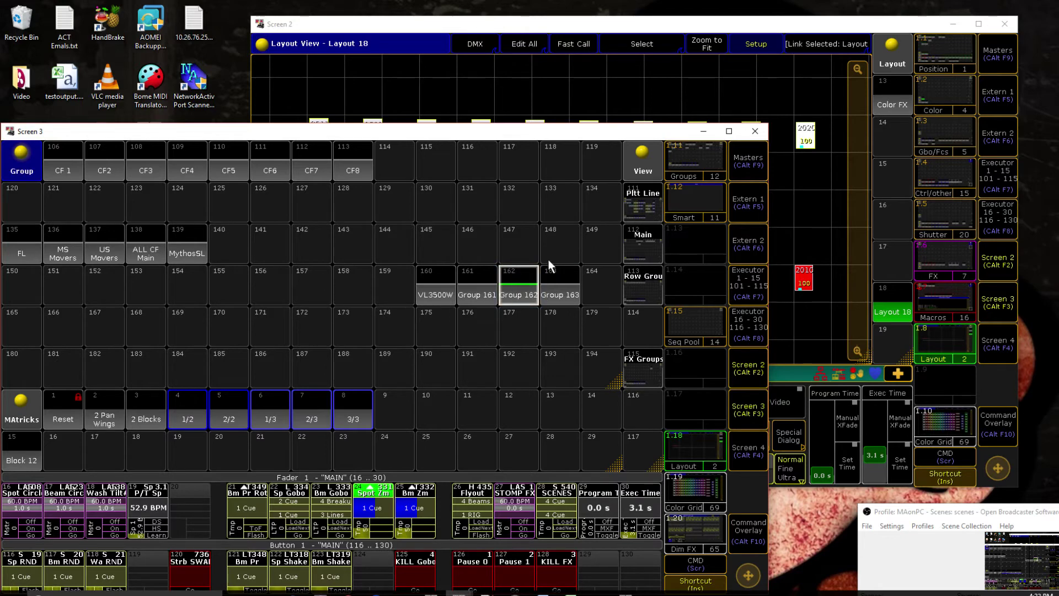
click(994, 430)
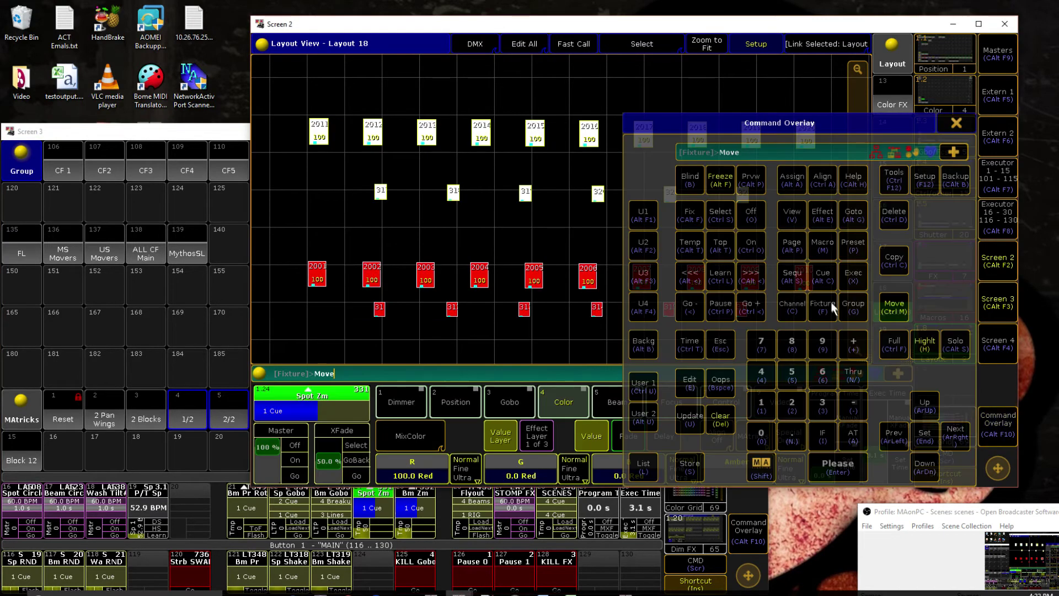
click(729, 428)
click(952, 130)
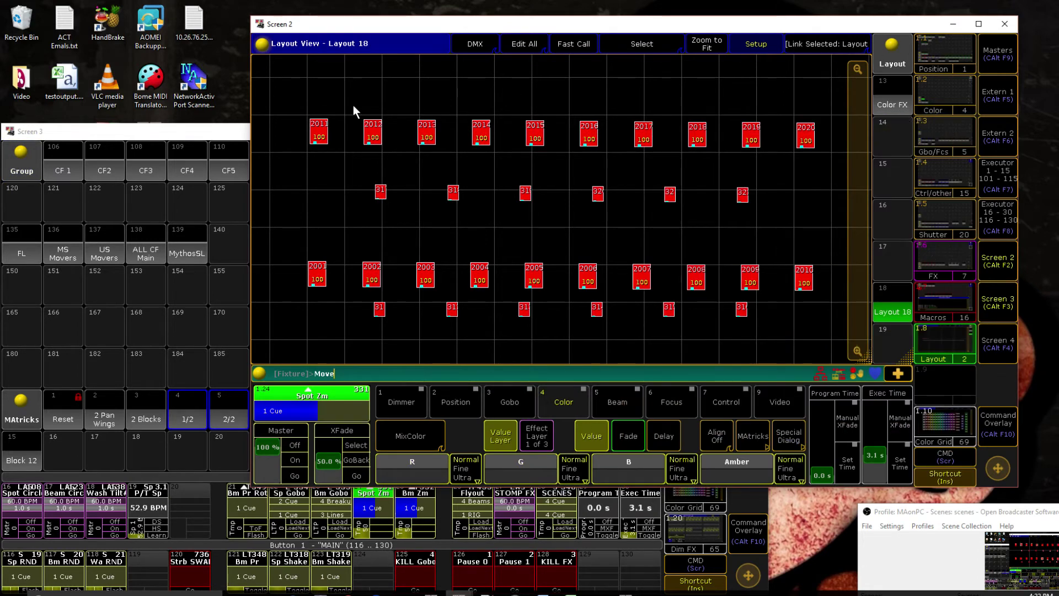
- Review the row groups 160 to 163 in the Screen 3 group pool and return to Screen 2
drag(246, 134, 768, 134)
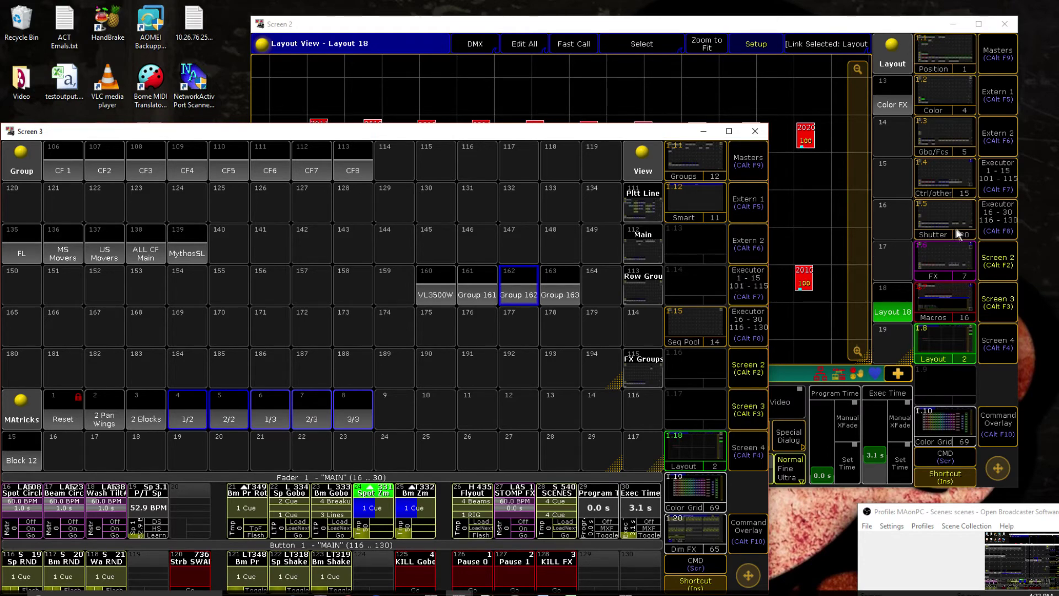
key(alt+Tab)
click(1003, 391)
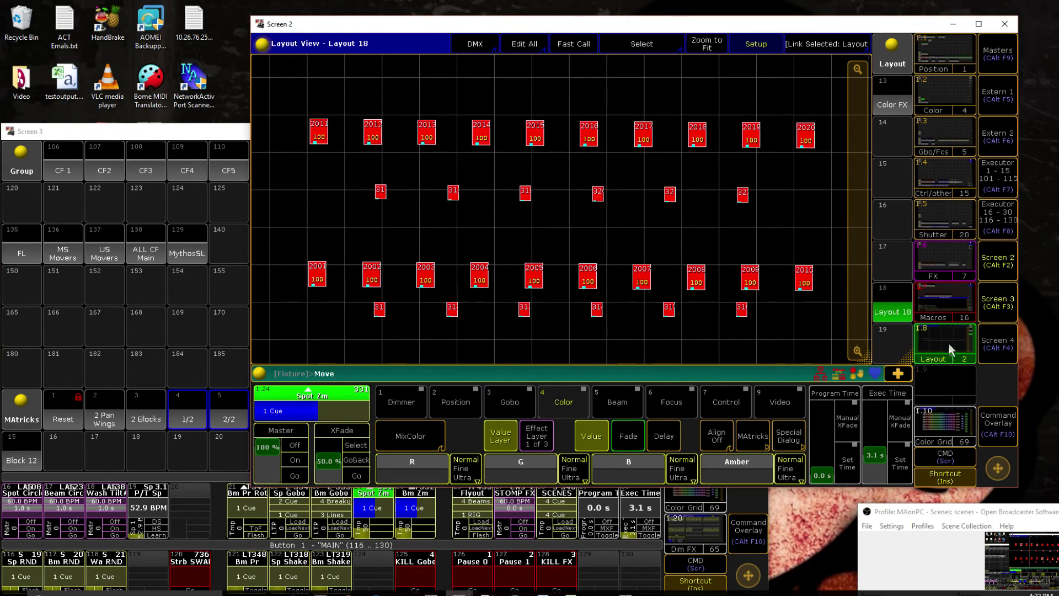
- Cancel the pending Move command and open the Macros view with the plugin pool on Screen 2
click(951, 312)
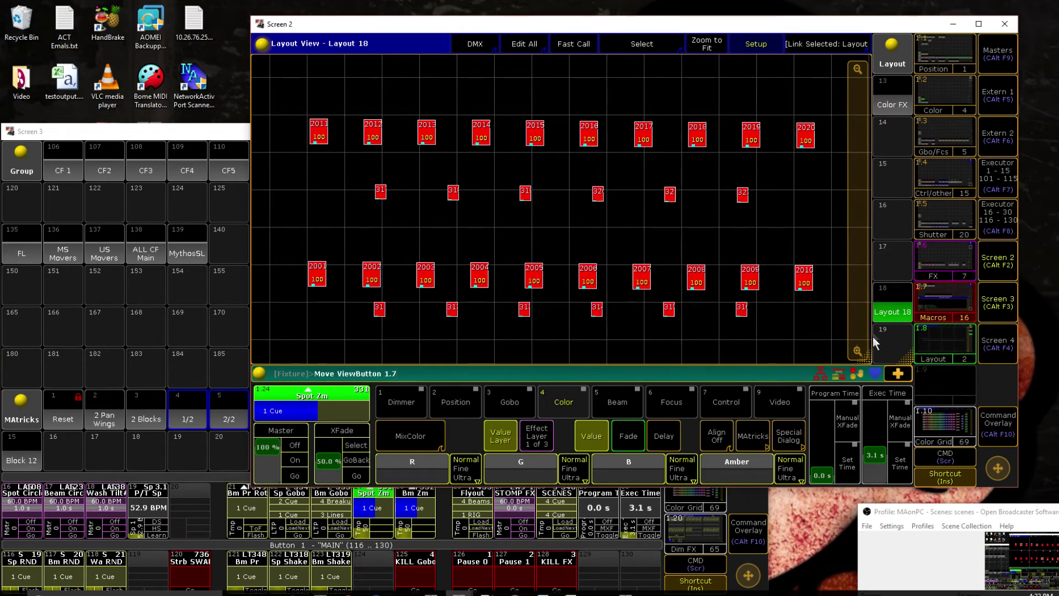
click(950, 296)
click(949, 296)
click(949, 297)
click(949, 296)
click(949, 296)
key(Escape)
click(949, 296)
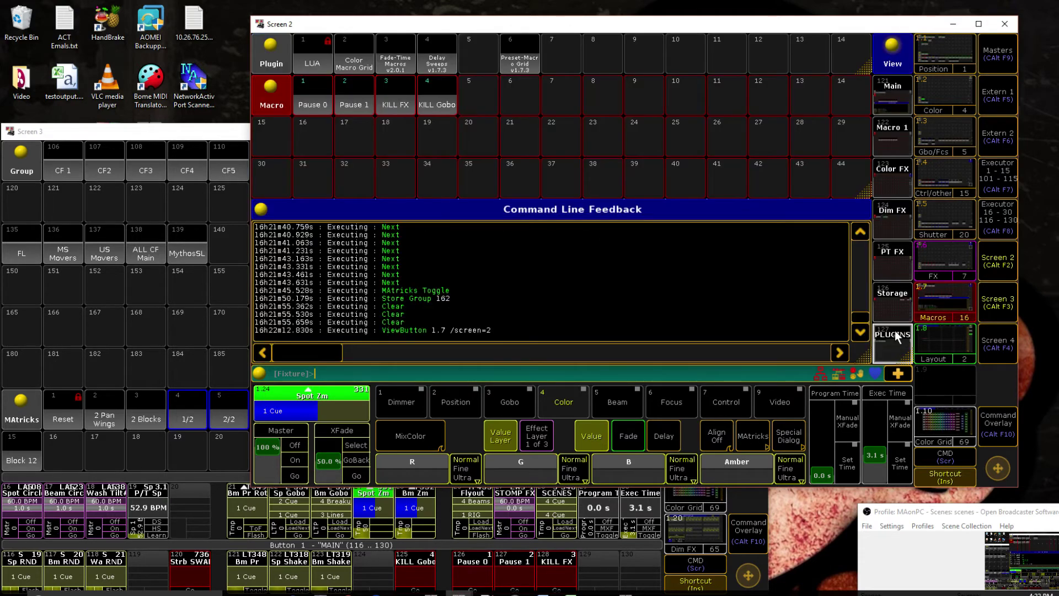
- Run the Update COLOR Sweeps plugin from the plugin pool on Screen 2 and confirm that the user config is set
click(895, 332)
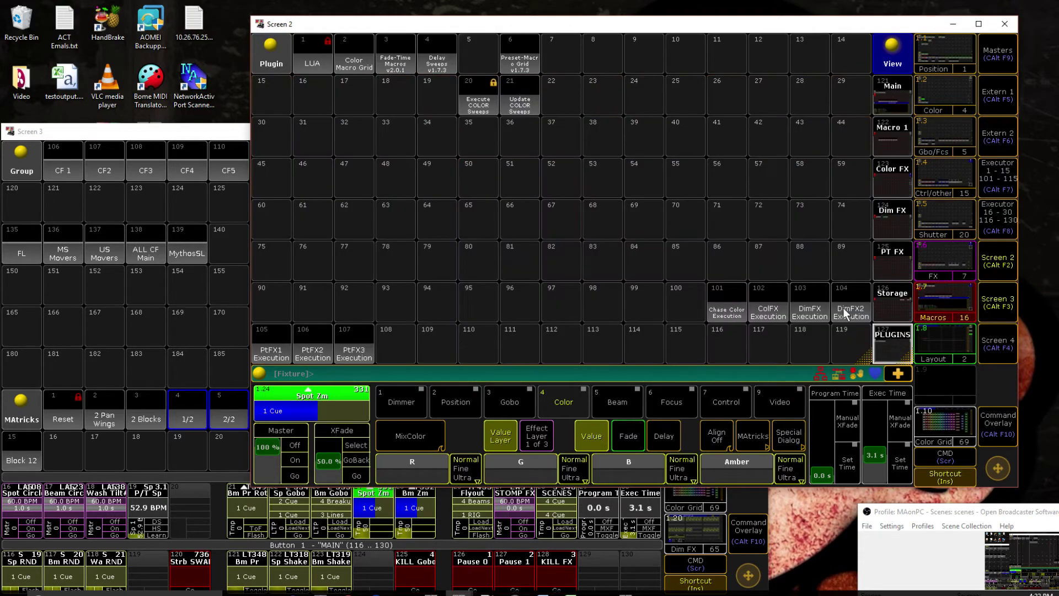
click(205, 127)
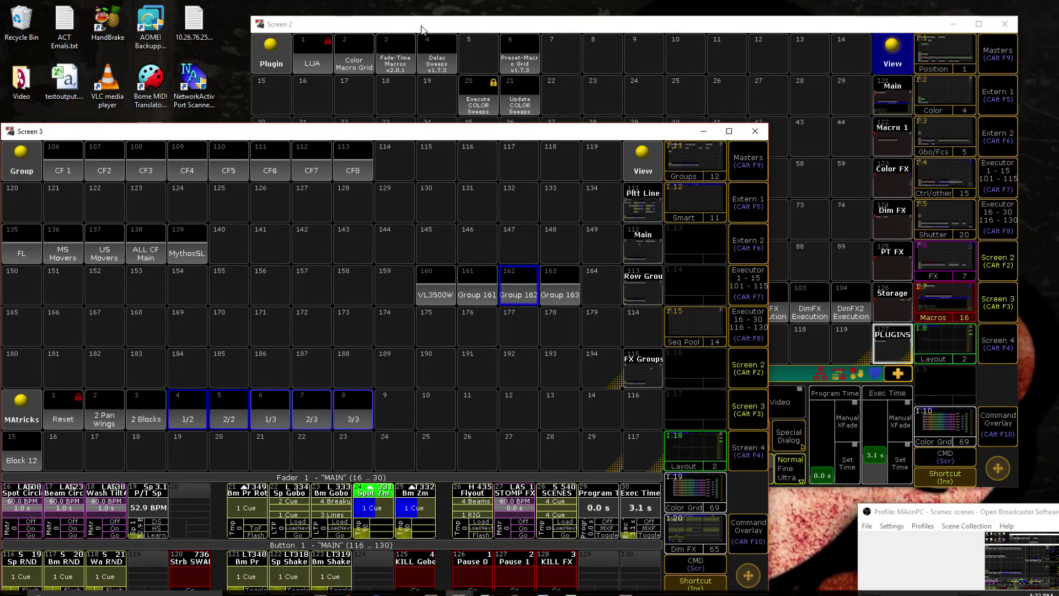
click(422, 29)
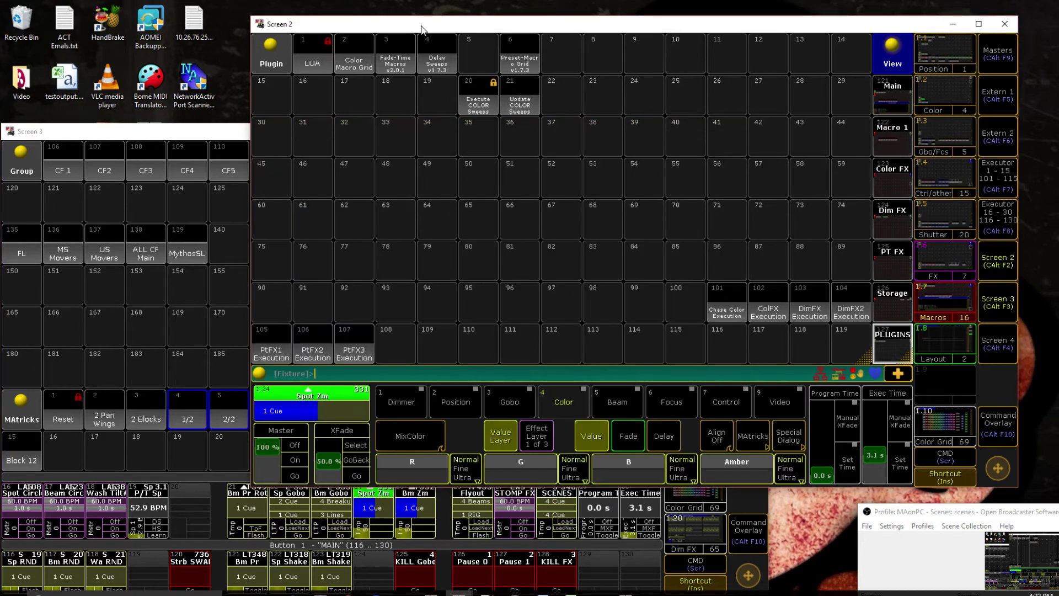
click(522, 103)
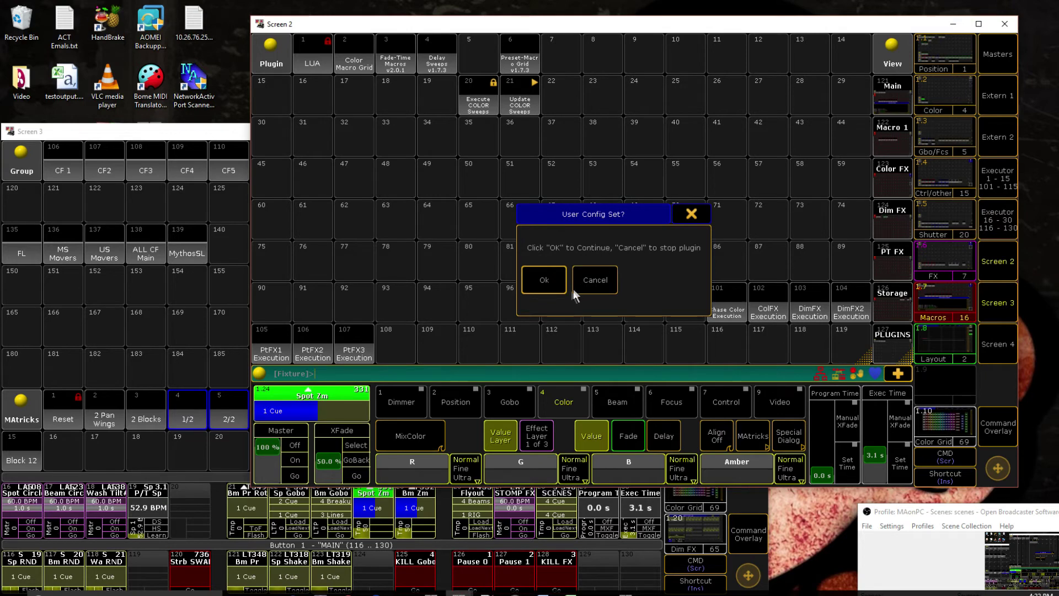
click(544, 280)
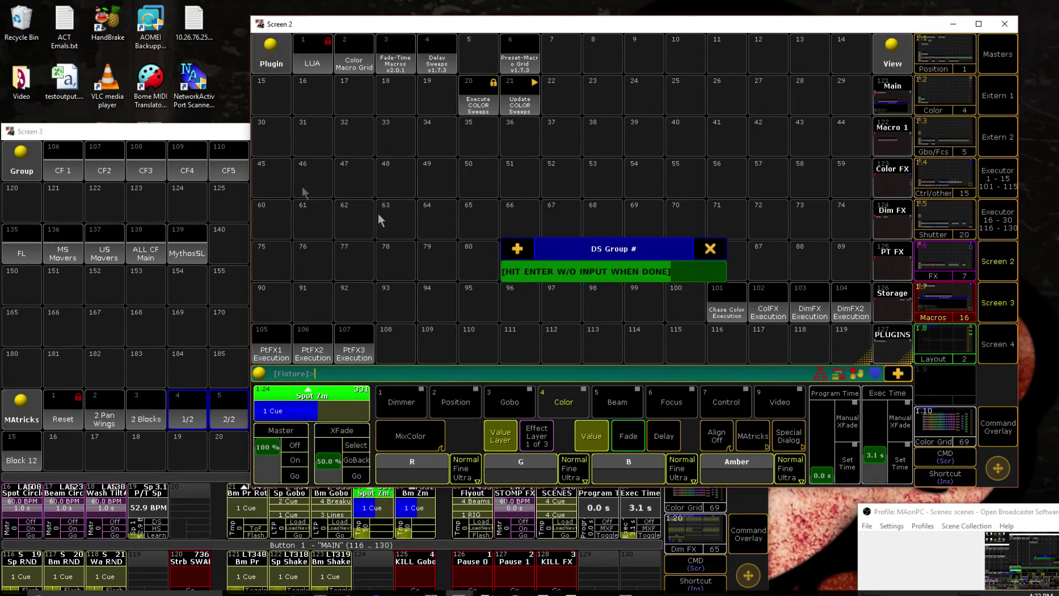
- Enter the four stored row groups starting with DS, using 161, 162 and 163 for rows 2 to 4, and finish the list
click(234, 142)
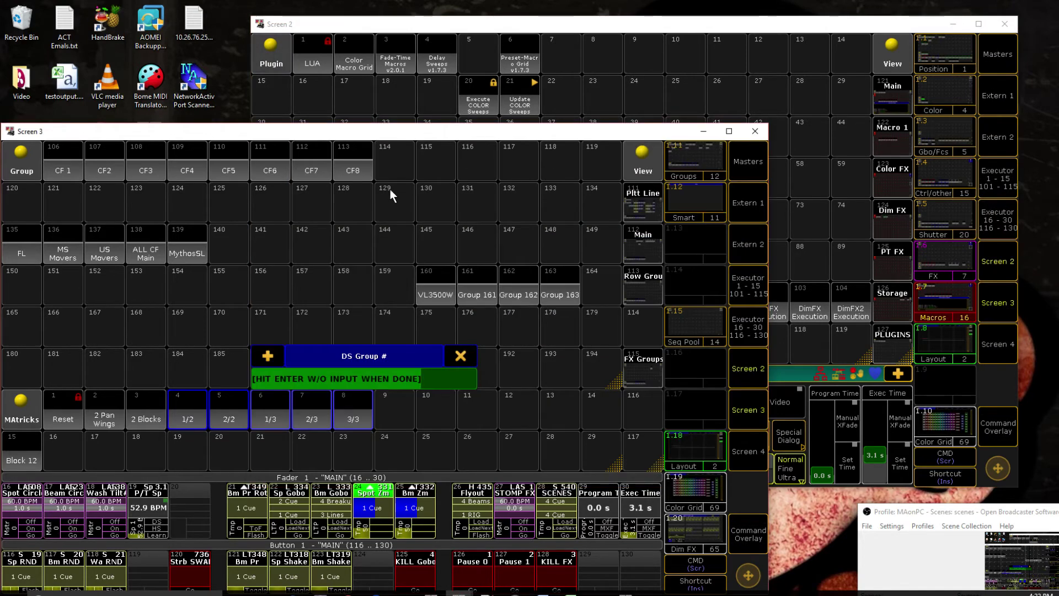
text(161)
key(Return)
text(161)
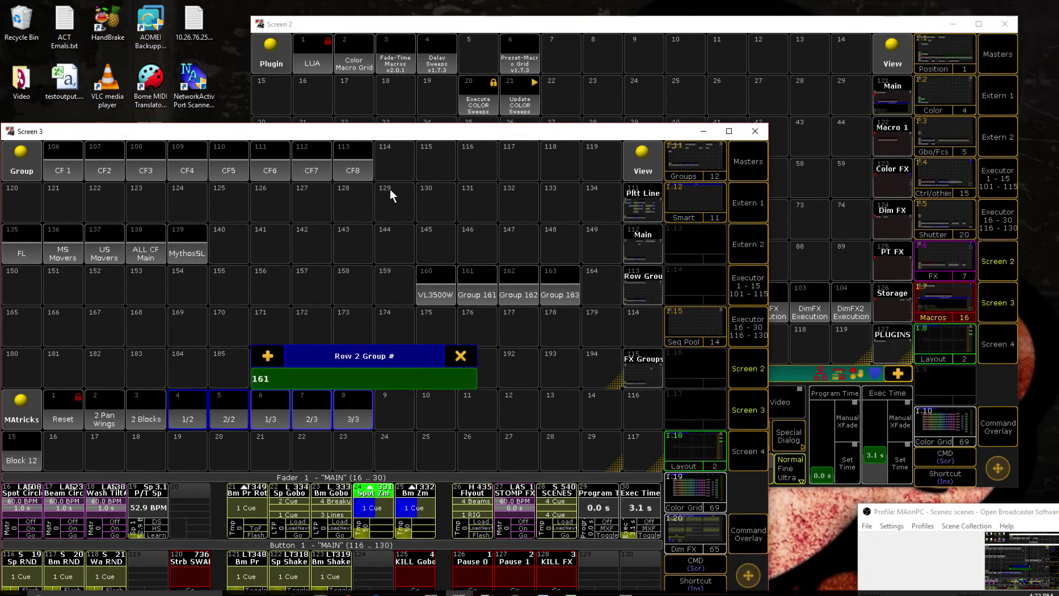
key(Return)
text(162)
key(Return)
text(163)
key(Return)
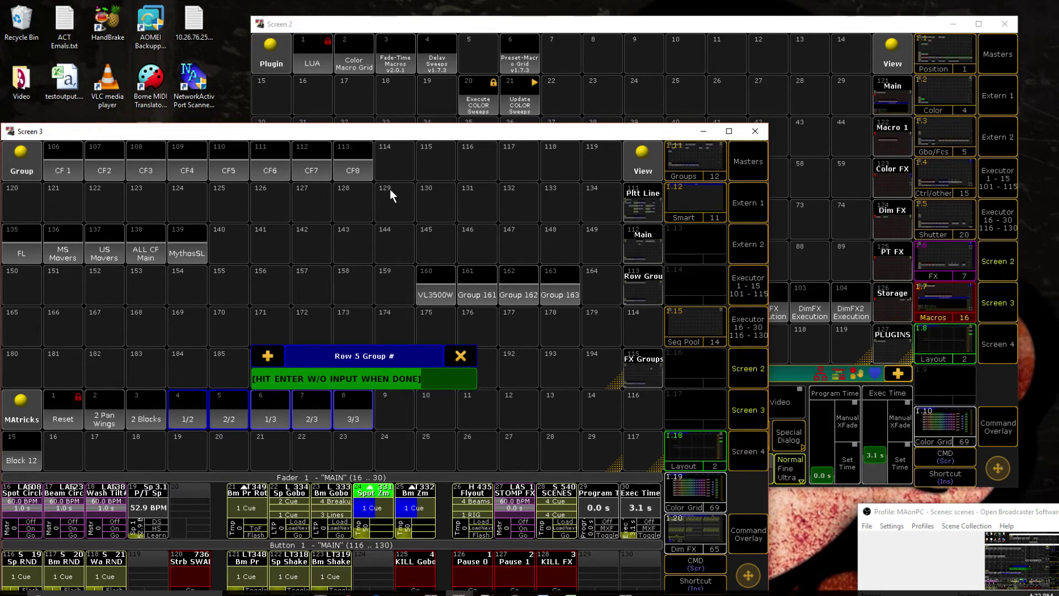
key(Return)
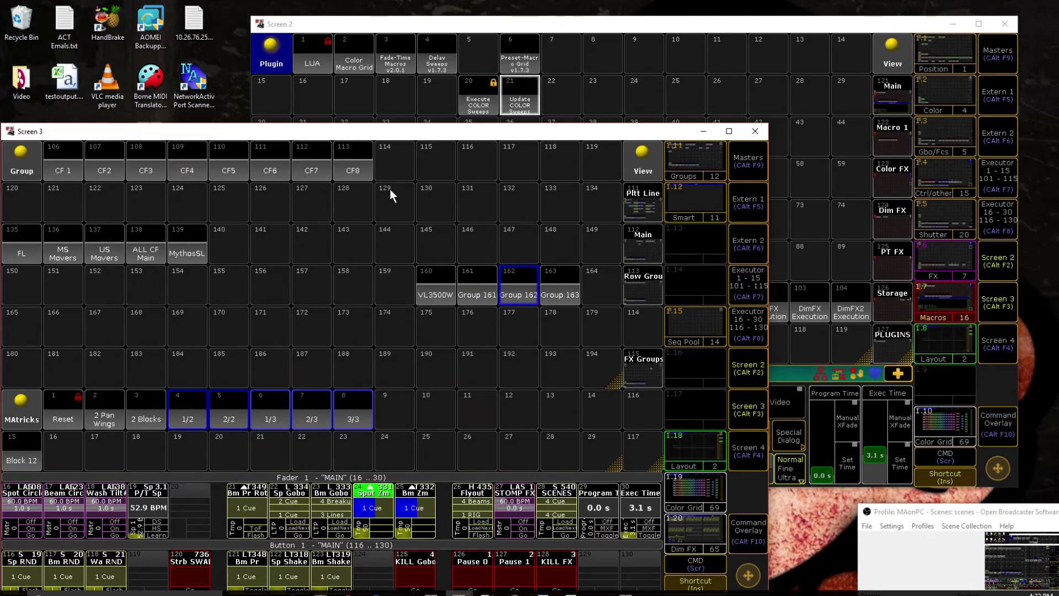
- In the COLORS 11 layout, set Fade 0.25s, Sweep 0.5s and the <<>> direction, and run ALL White
click(947, 419)
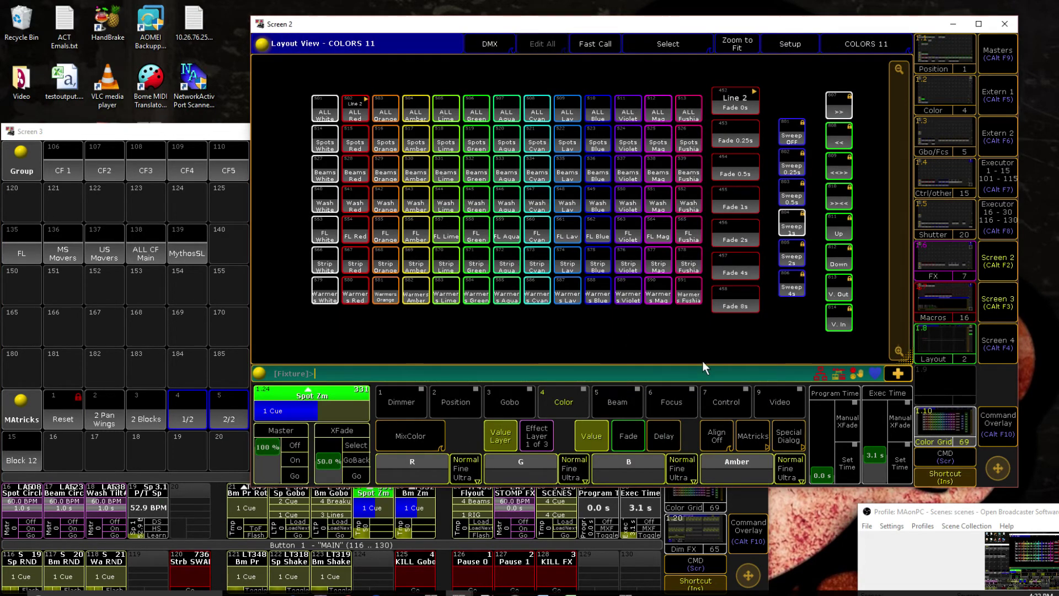
click(722, 139)
click(794, 188)
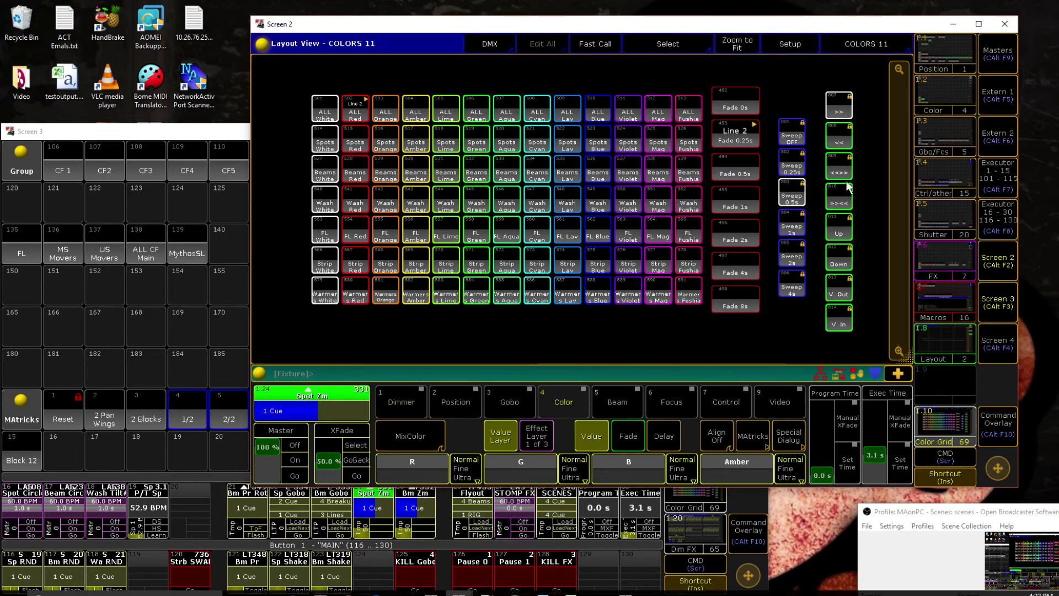
click(846, 168)
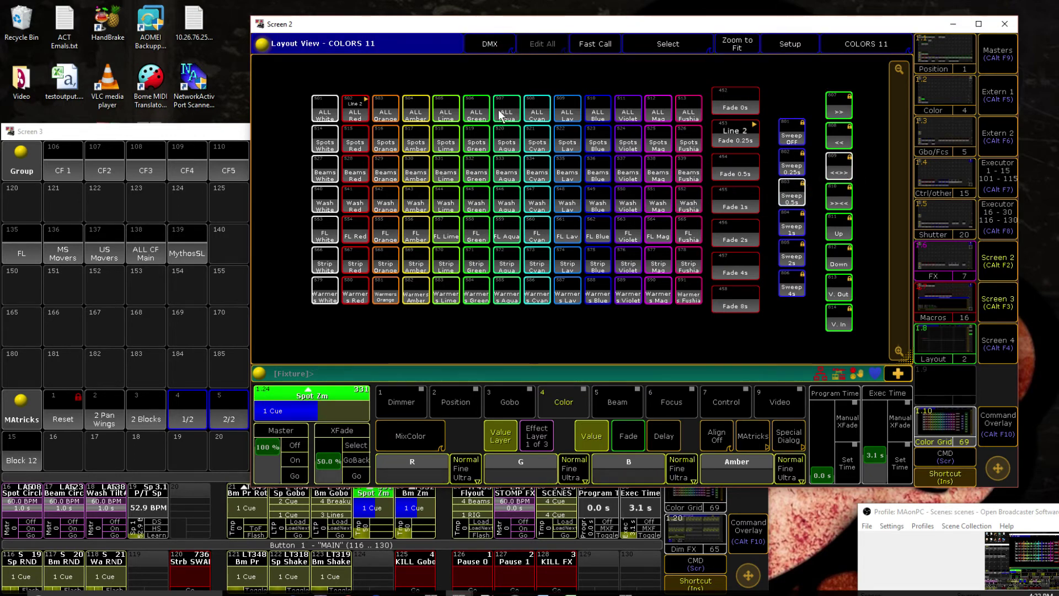
click(319, 113)
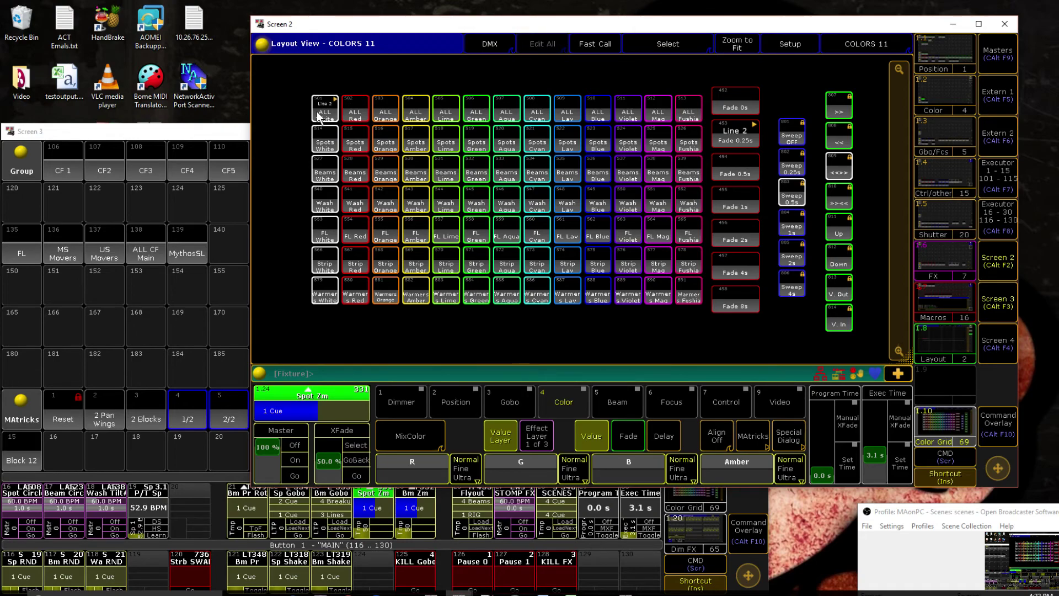